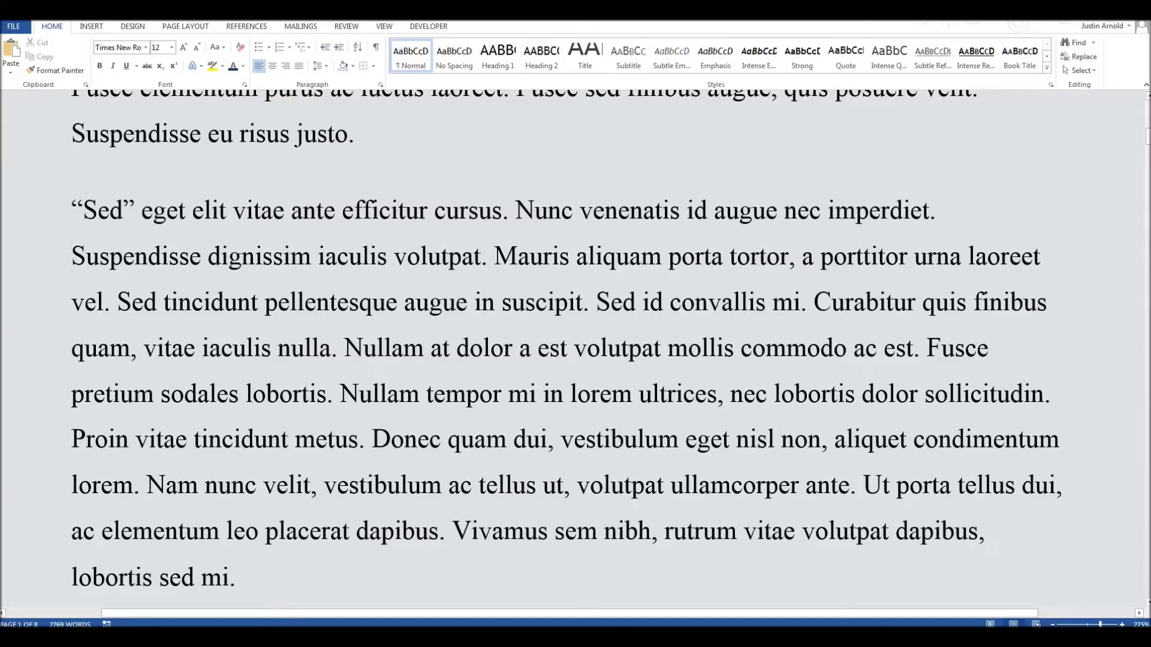
Select the curly opening quote before 'Sed' to inspect it
left_click_drag(71, 211, 136, 211)
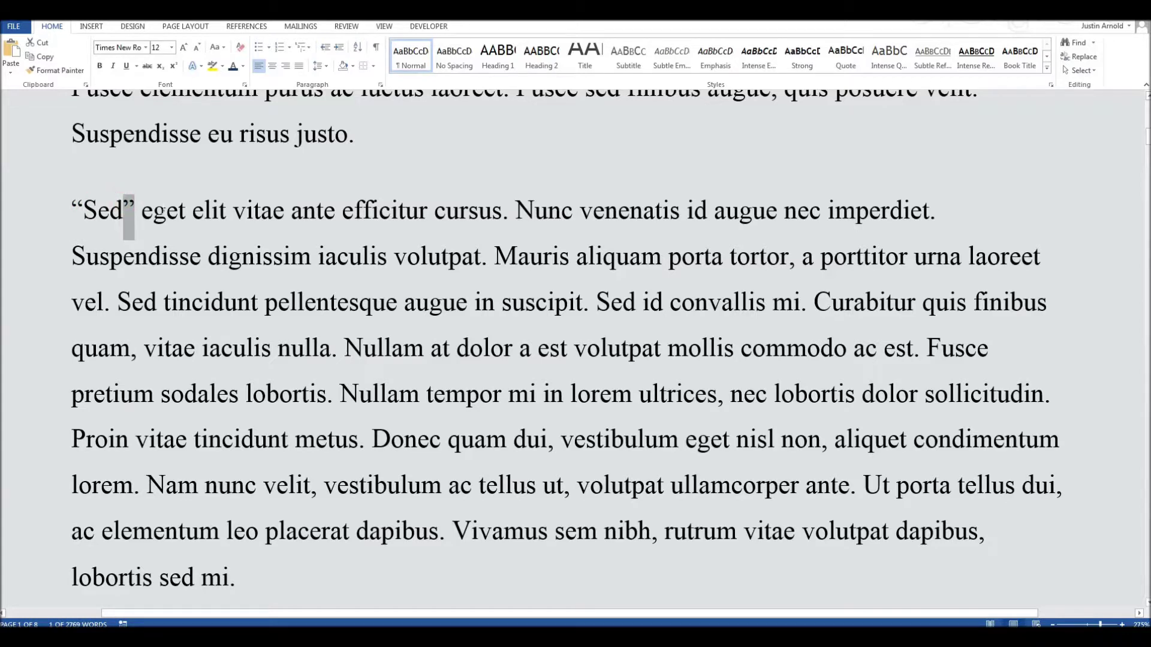
left_click(143, 213)
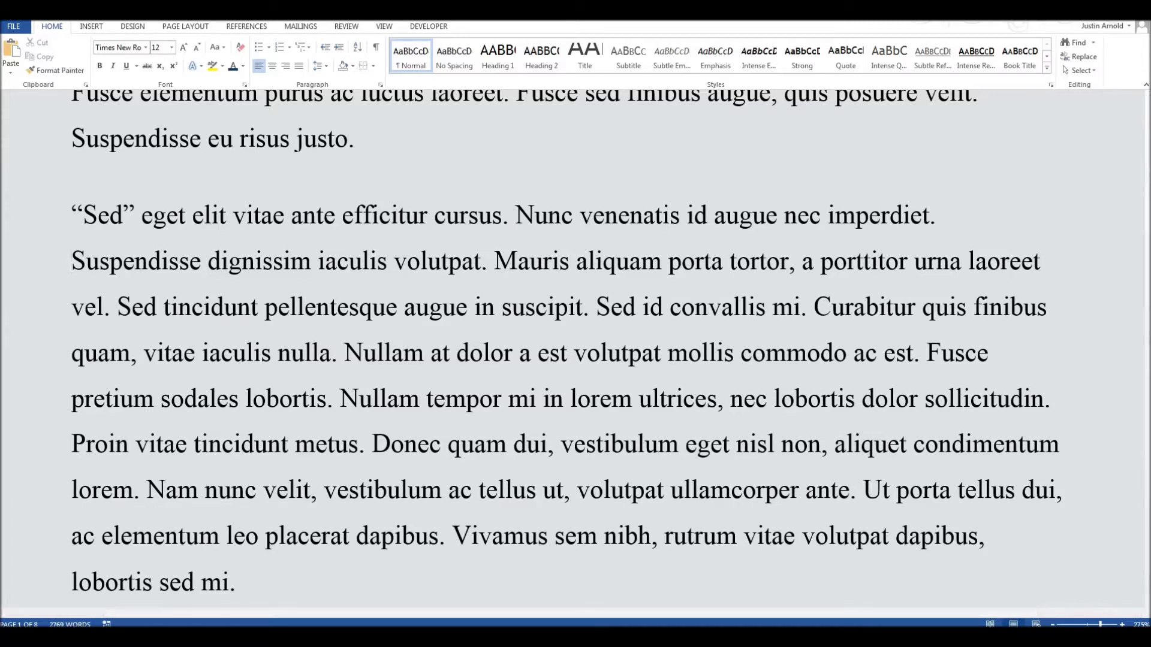
left_click_drag(71, 216, 134, 216)
left_click(72, 262)
Paste straight quotes over the quotes around 'Sed', then restore the original curly quote
left_click_drag(72, 214, 148, 215)
type("�")
type("�")
left_click(221, 262)
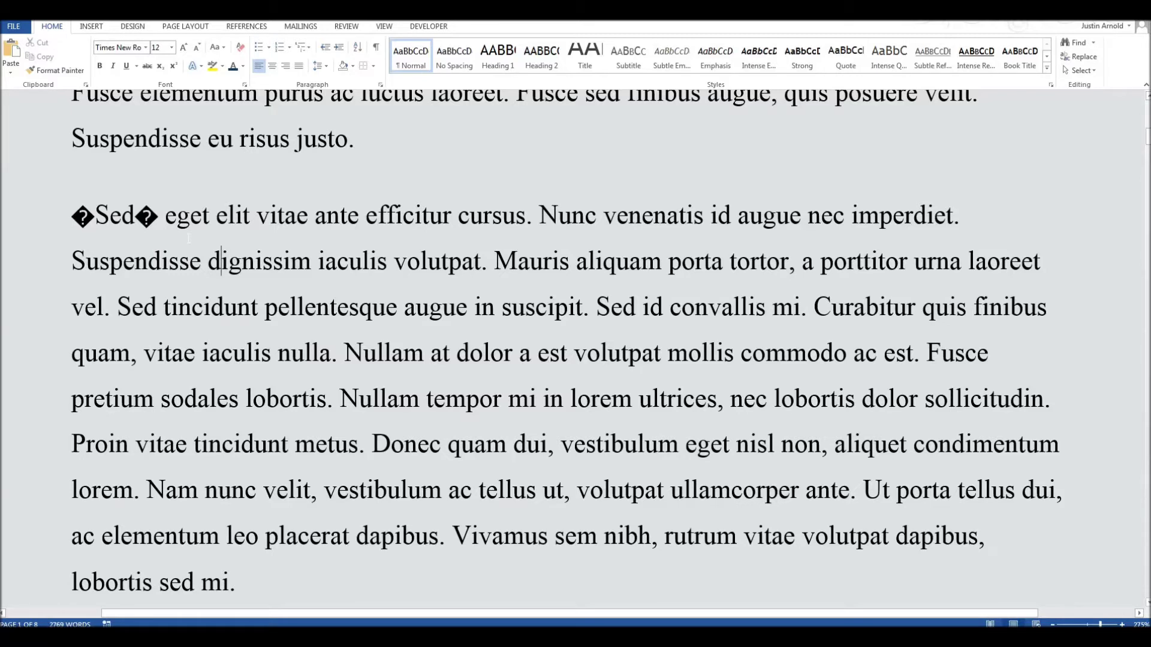
key("F5")
key("F5")
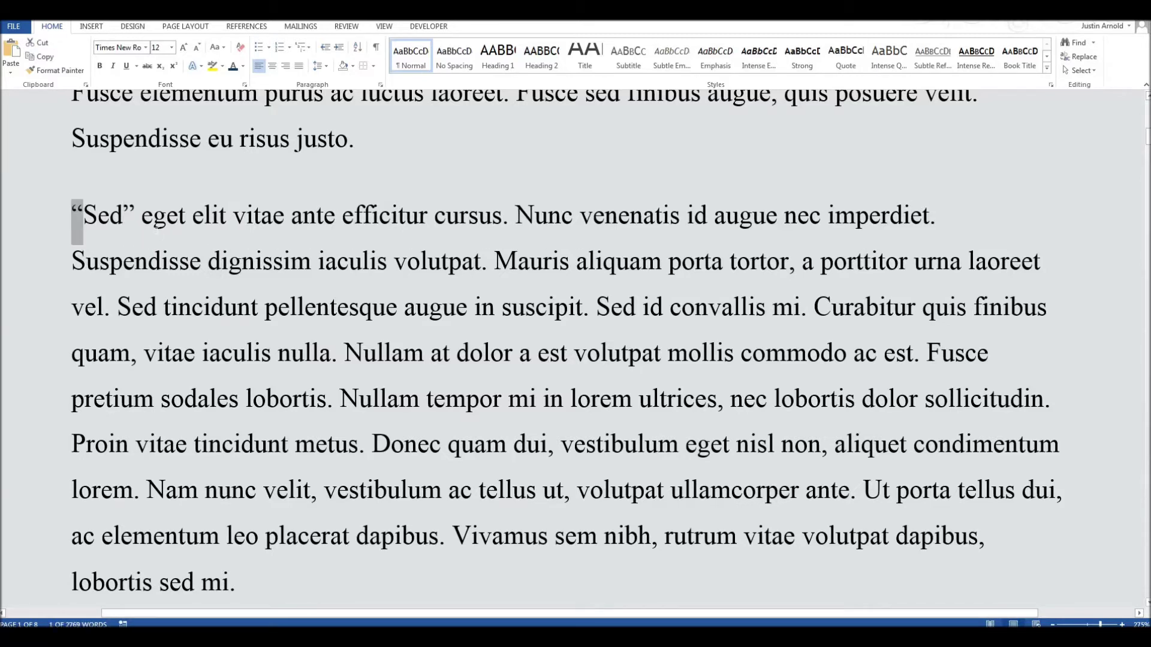
left_click(154, 217)
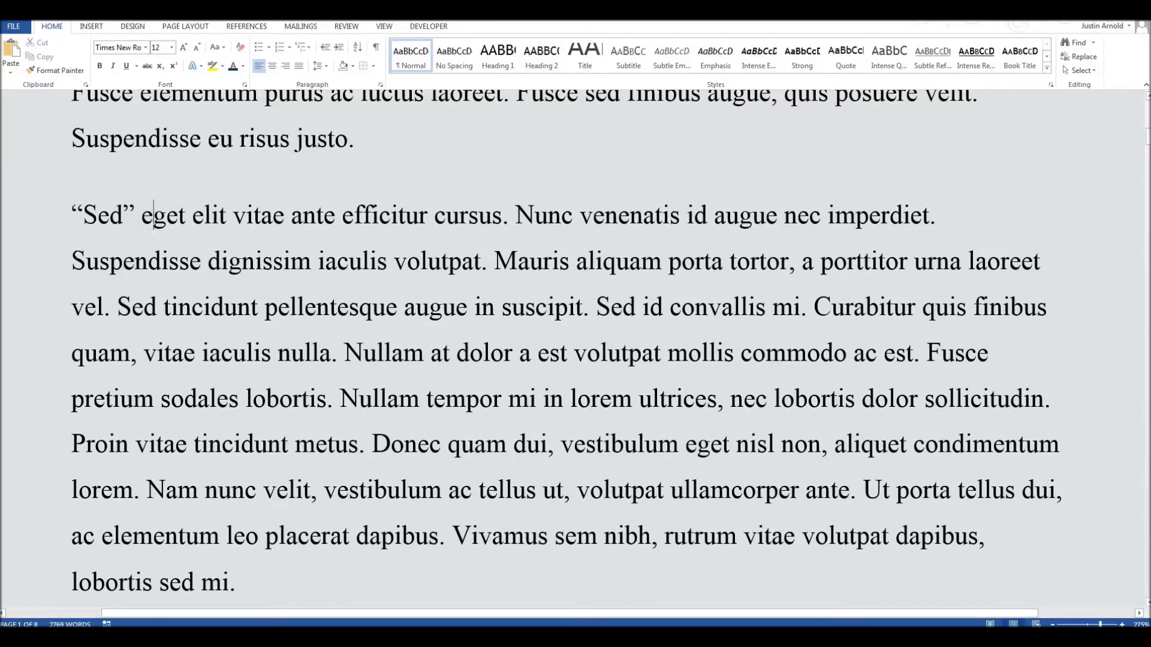
left_click(72, 261)
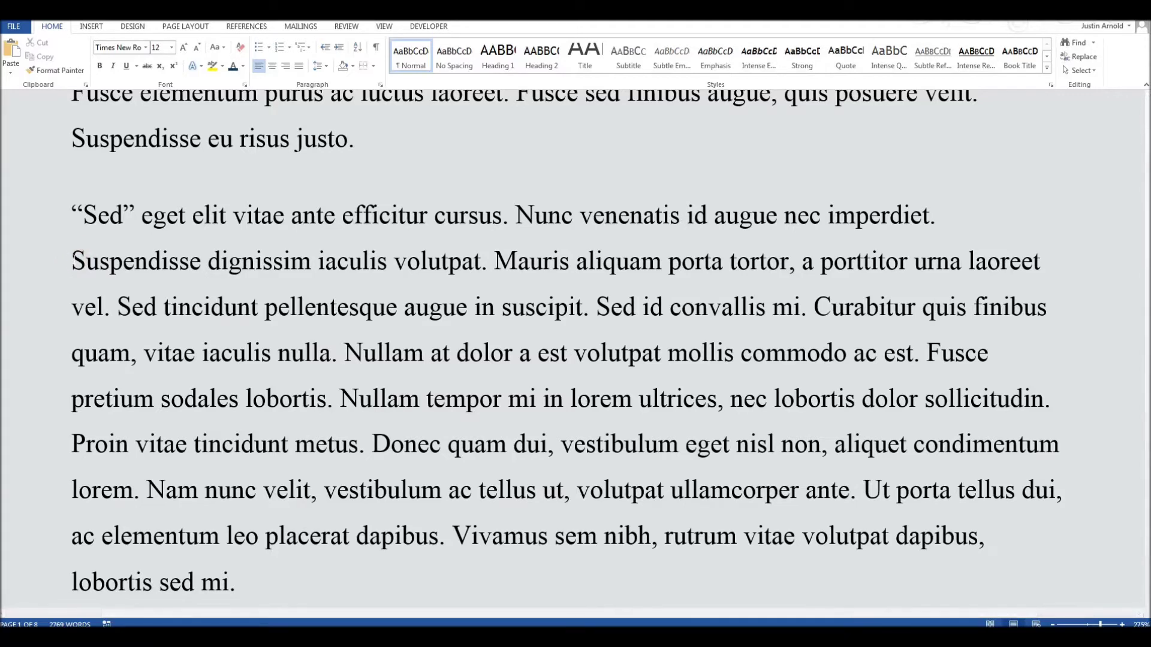
Open Word Options, go to Proofing, and bring up the AutoCorrect dialog
left_click(12, 27)
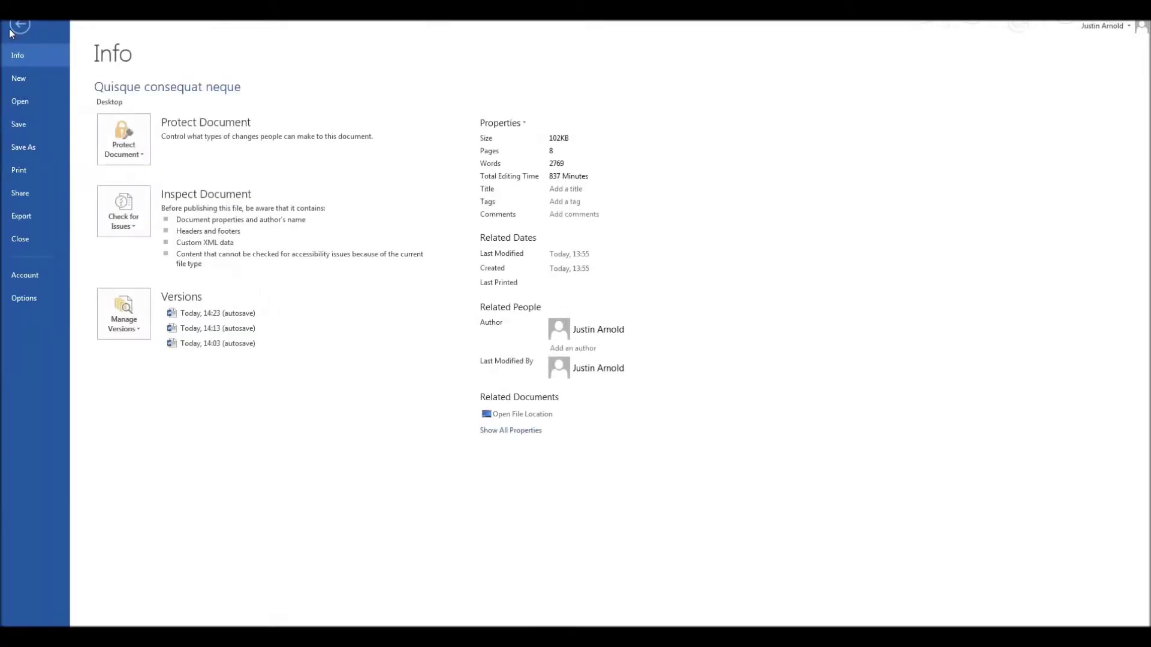
left_click(25, 299)
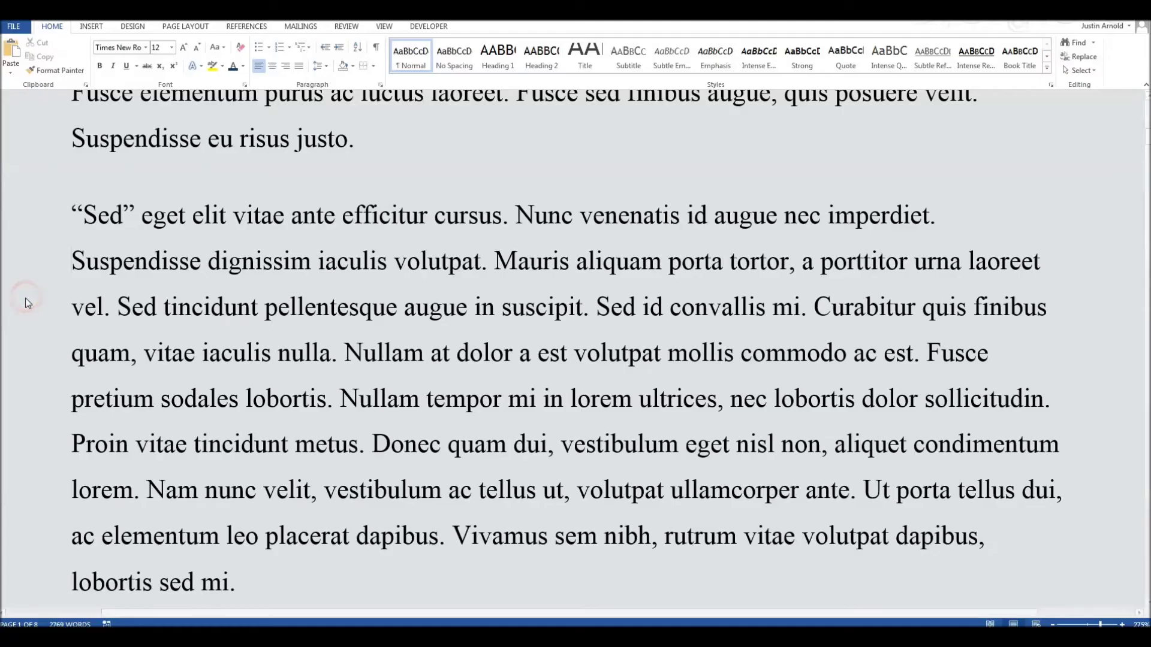
left_click_drag(443, 108, 471, 117)
left_click(318, 170)
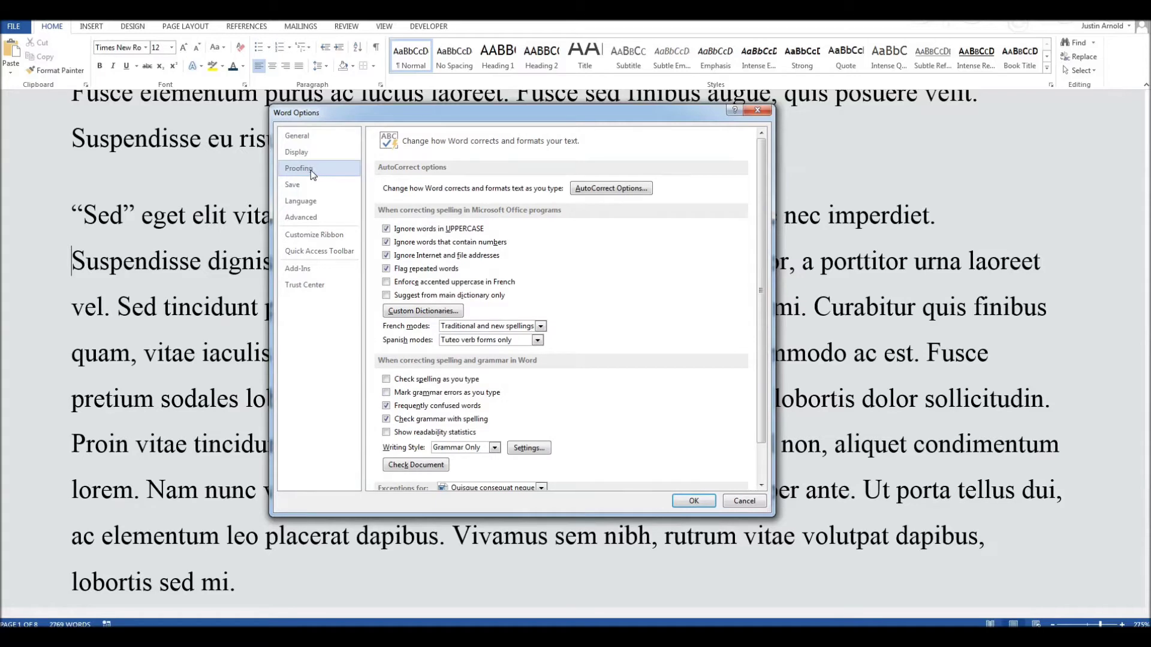
left_click(614, 189)
left_click_drag(607, 162, 579, 167)
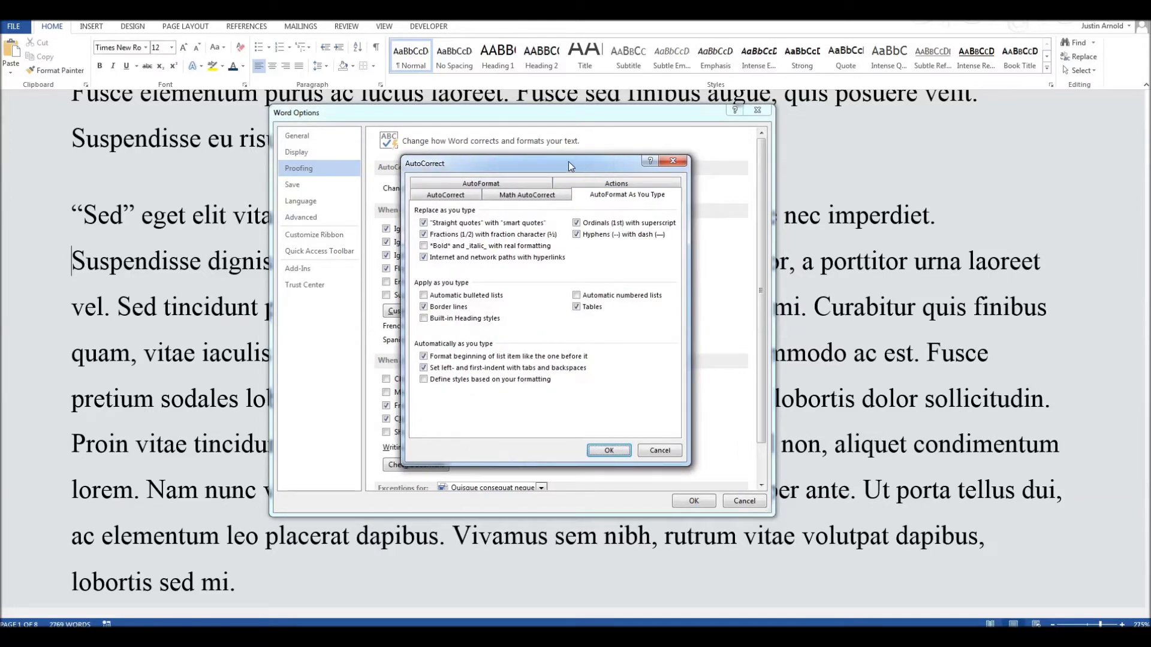
Untick 'Straight quotes with smart quotes' on both AutoFormat tabs and confirm both dialogs
left_click(480, 185)
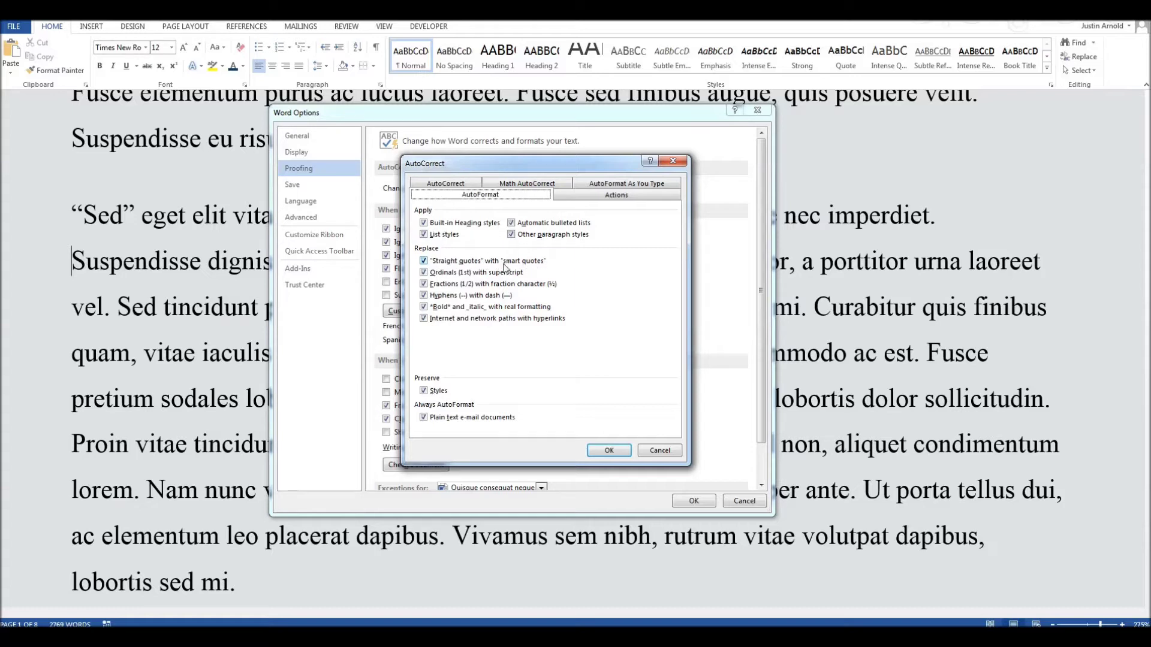
left_click(429, 264)
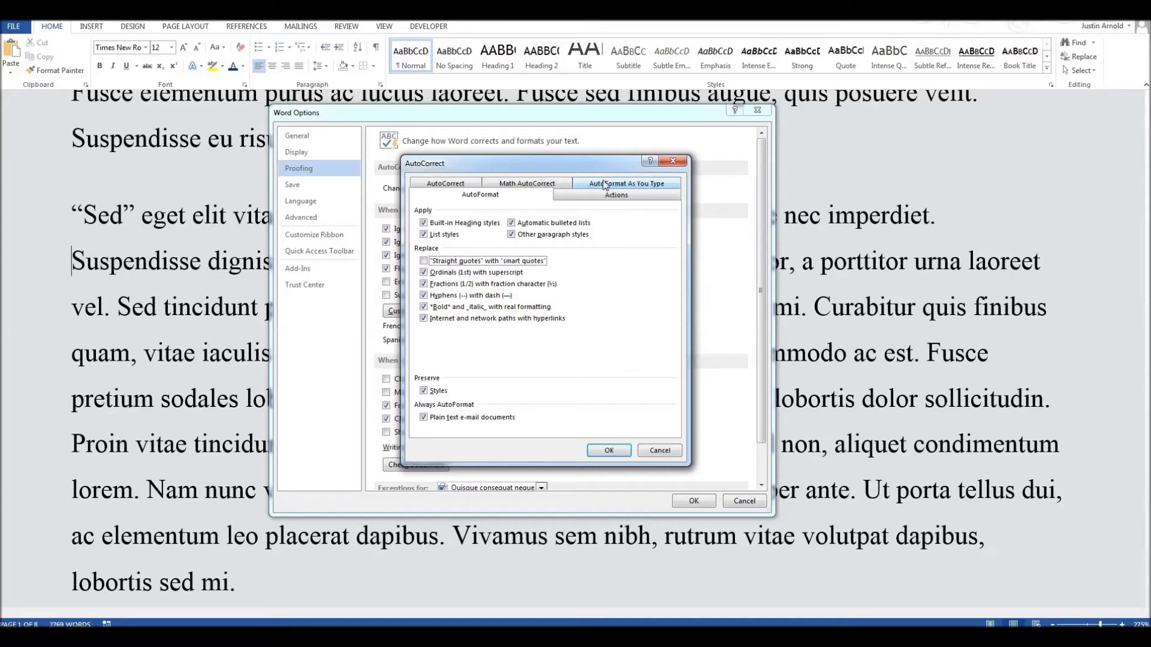
left_click(650, 183)
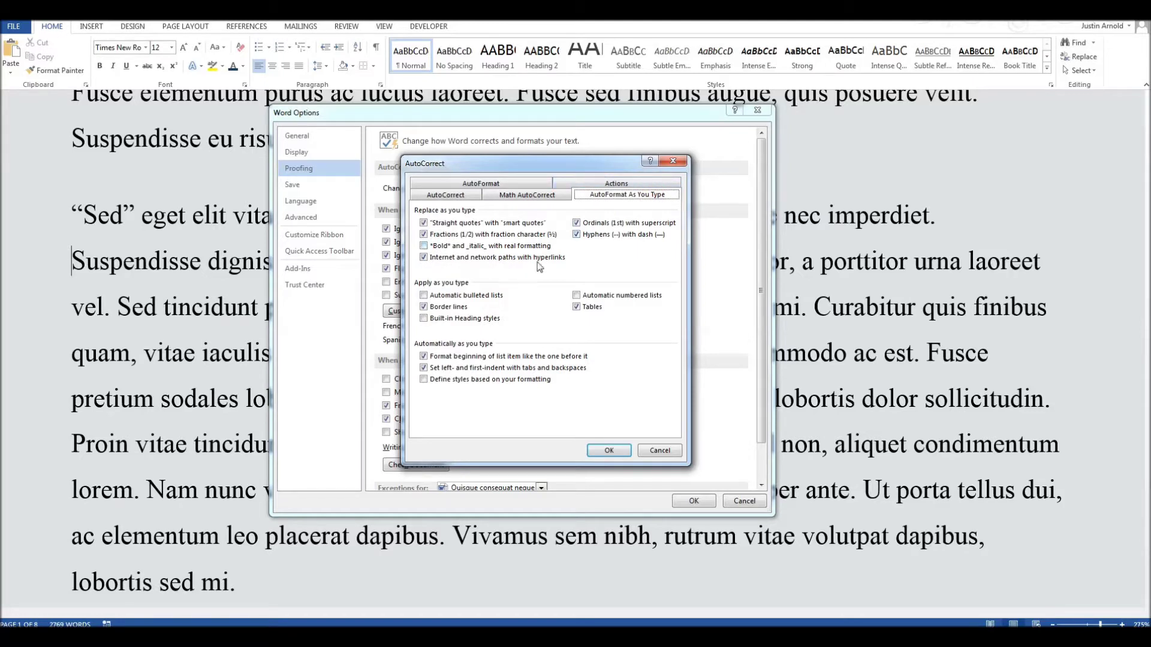
left_click(516, 186)
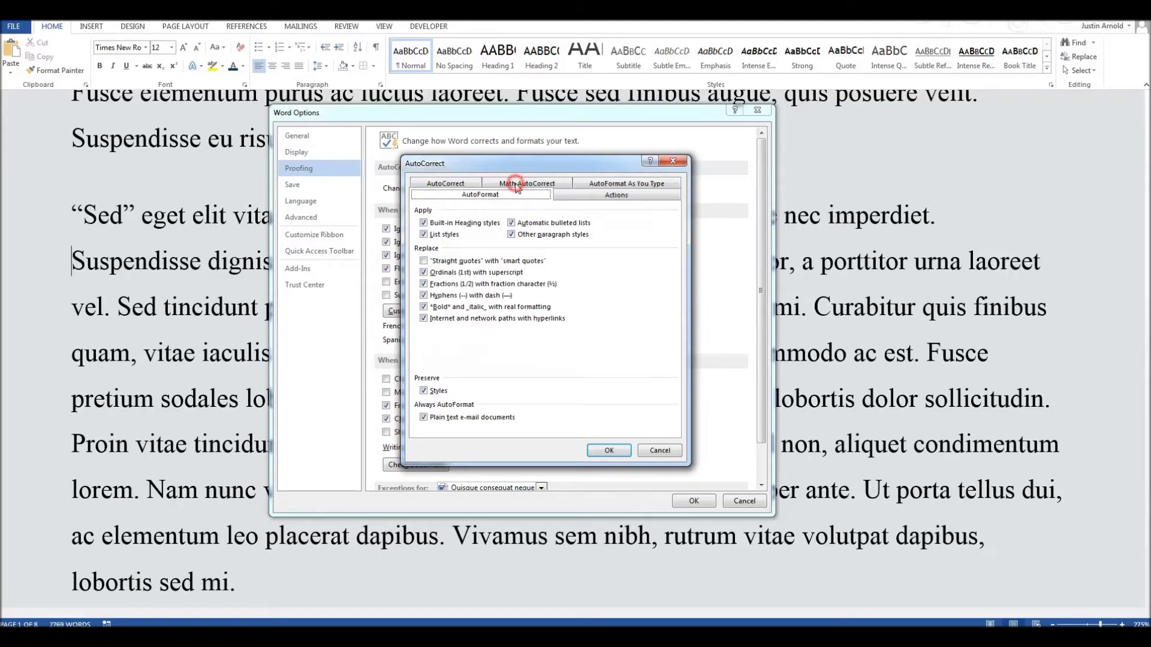
left_click(620, 184)
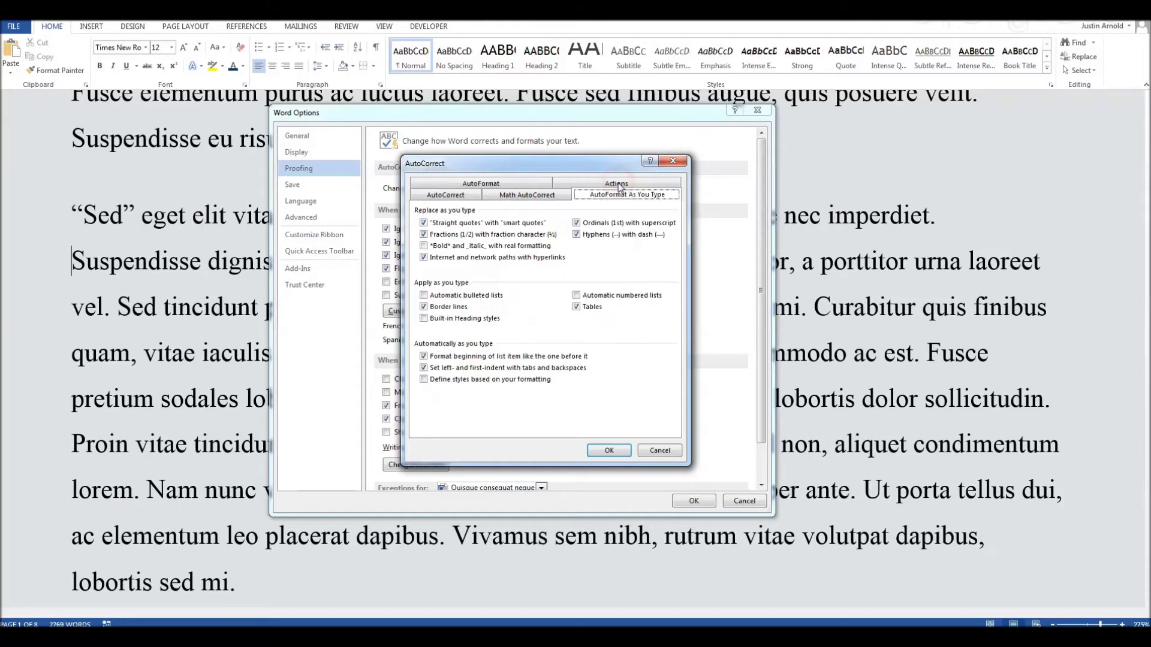
left_click(425, 223)
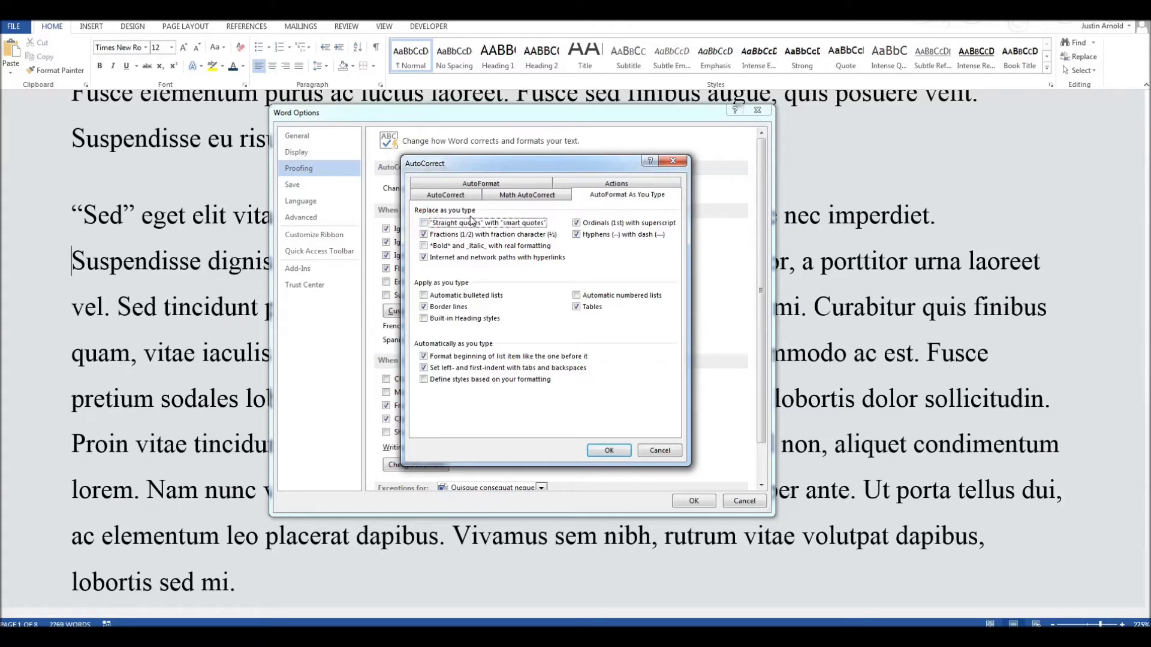
left_click(480, 186)
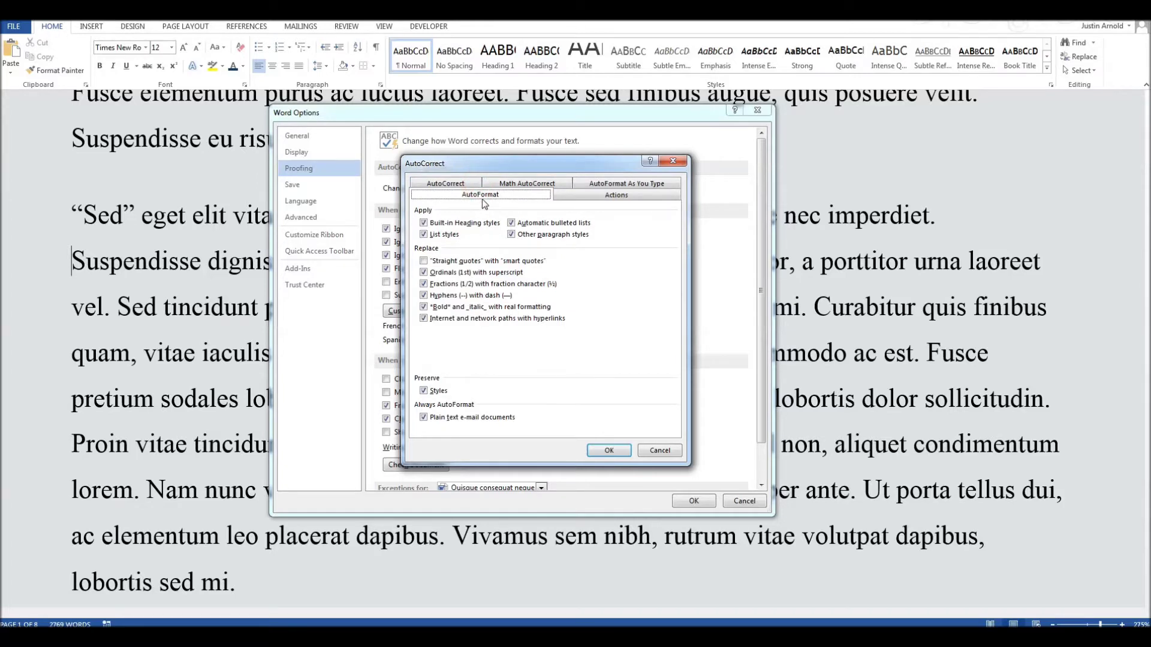
left_click(599, 186)
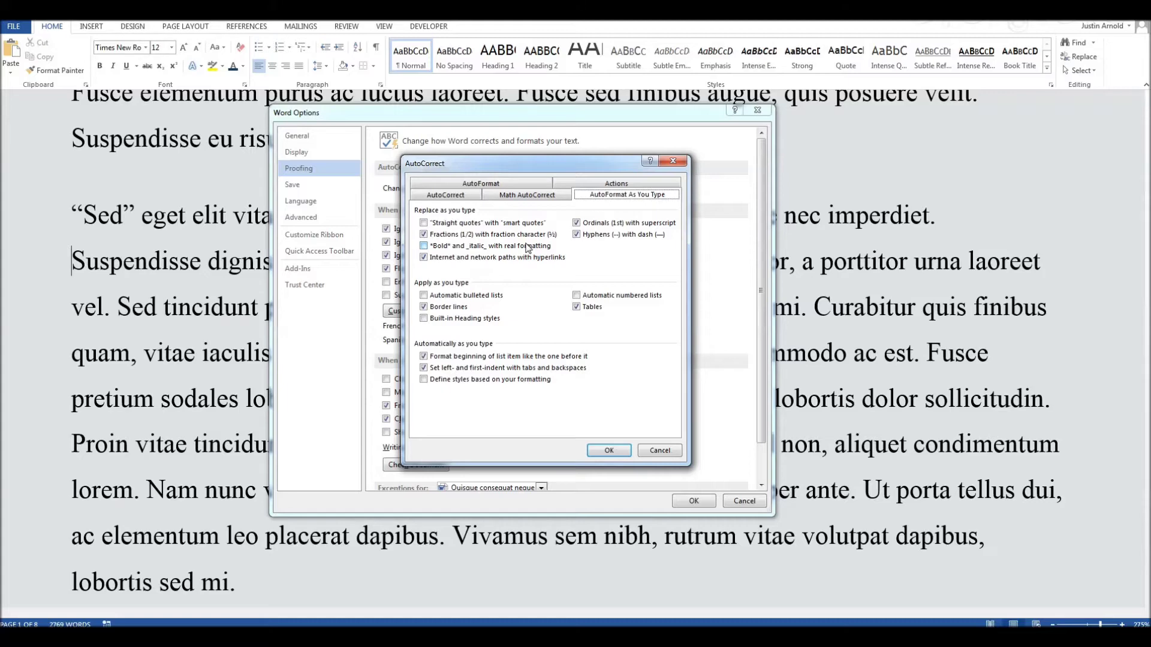
left_click(604, 452)
left_click(696, 501)
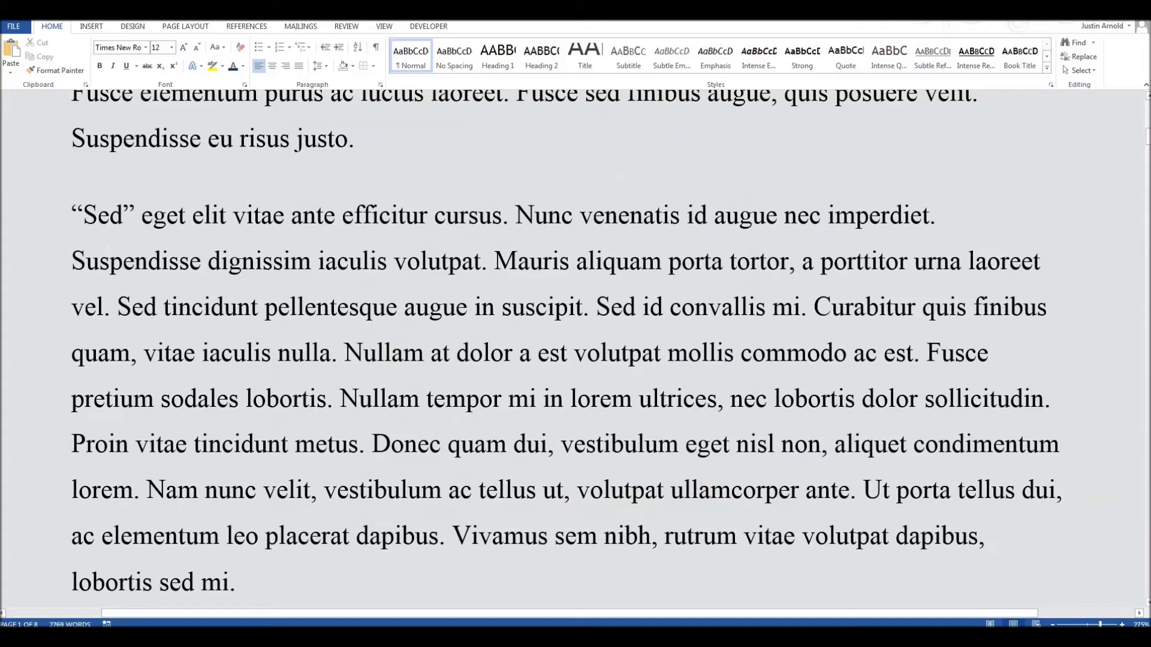
Type a straight double quote before 'Suspendisse' and compare it with the curly quote before 'Sed'
left_click(214, 264)
type("\"")
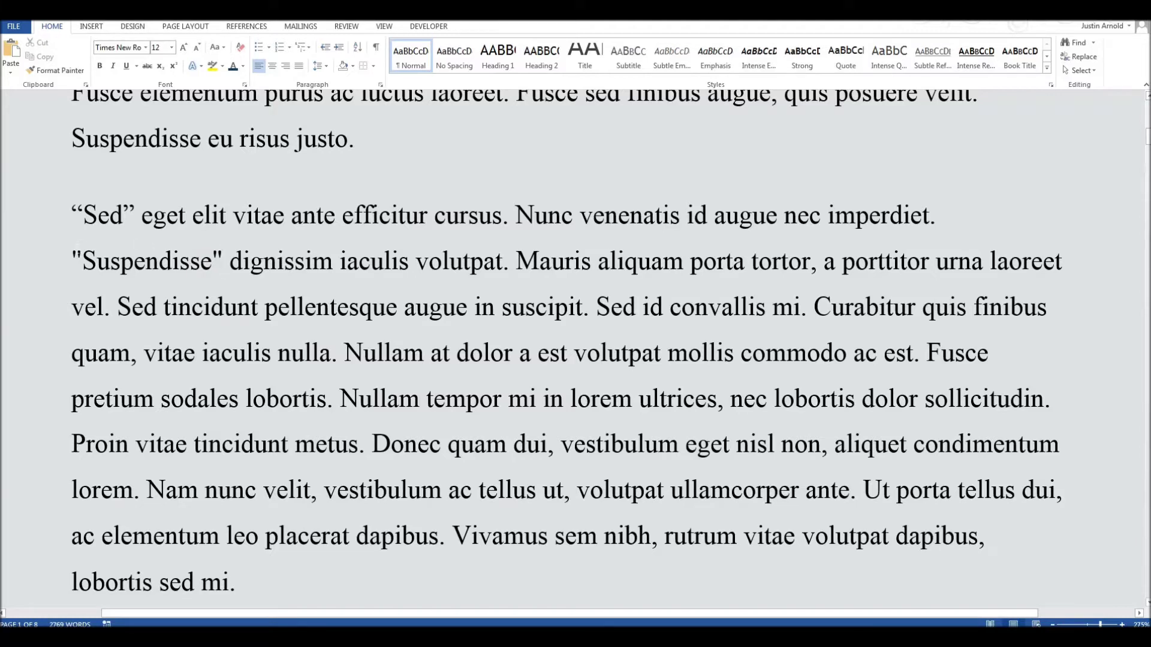
left_click_drag(71, 216, 83, 216)
left_click_drag(72, 261, 82, 262)
left_click(111, 270)
left_click_drag(71, 261, 82, 261)
left_click(96, 267)
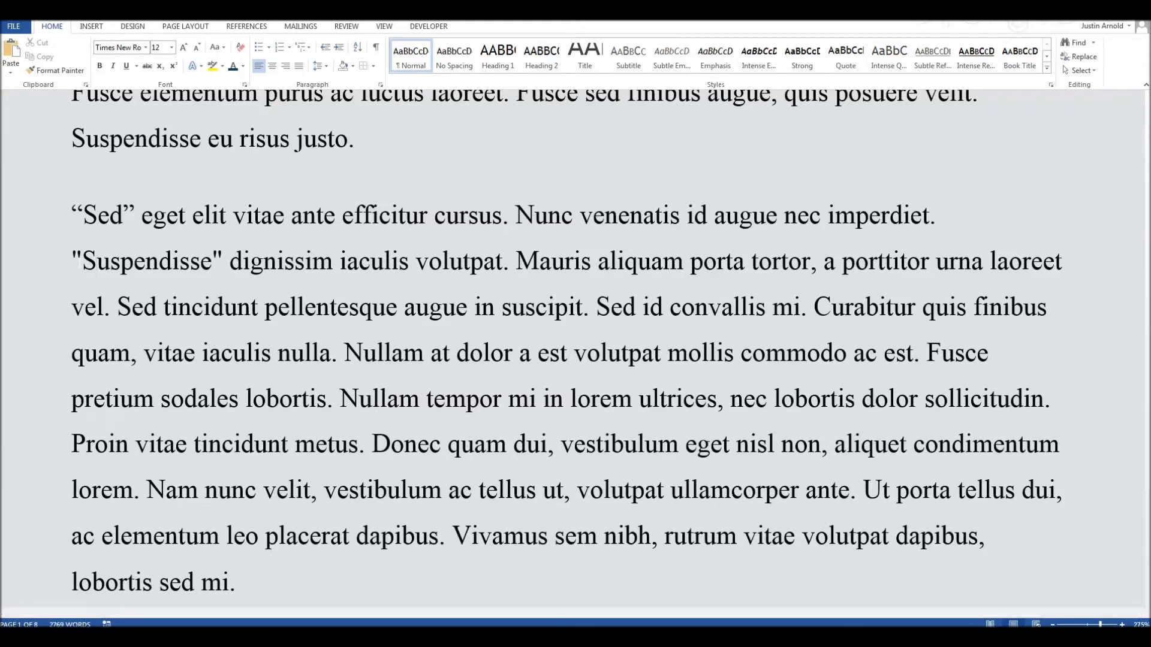
left_click_drag(70, 216, 84, 217)
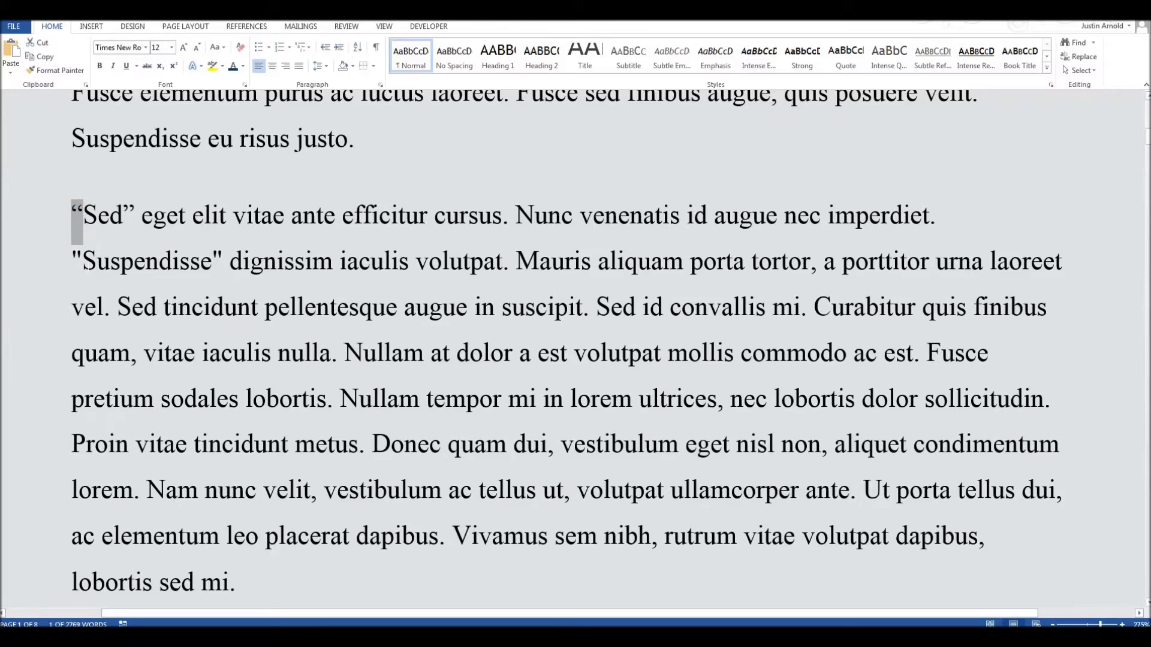
left_click(83, 262)
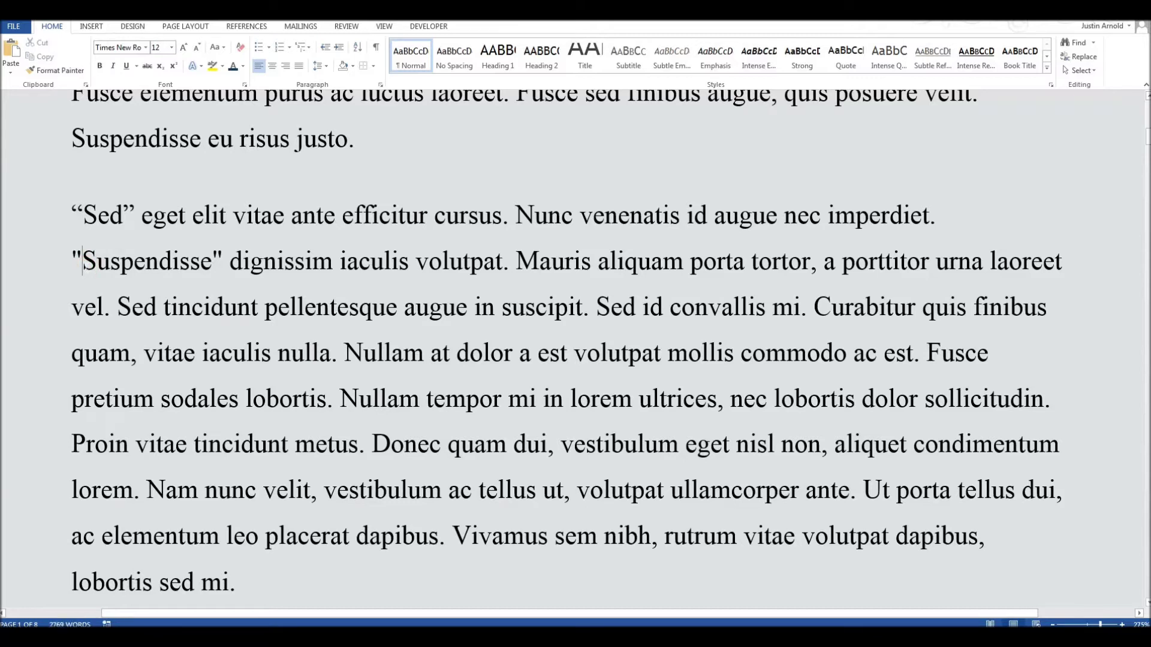
left_click_drag(71, 212, 81, 225)
left_click(70, 211)
left_click_drag(71, 211, 82, 224)
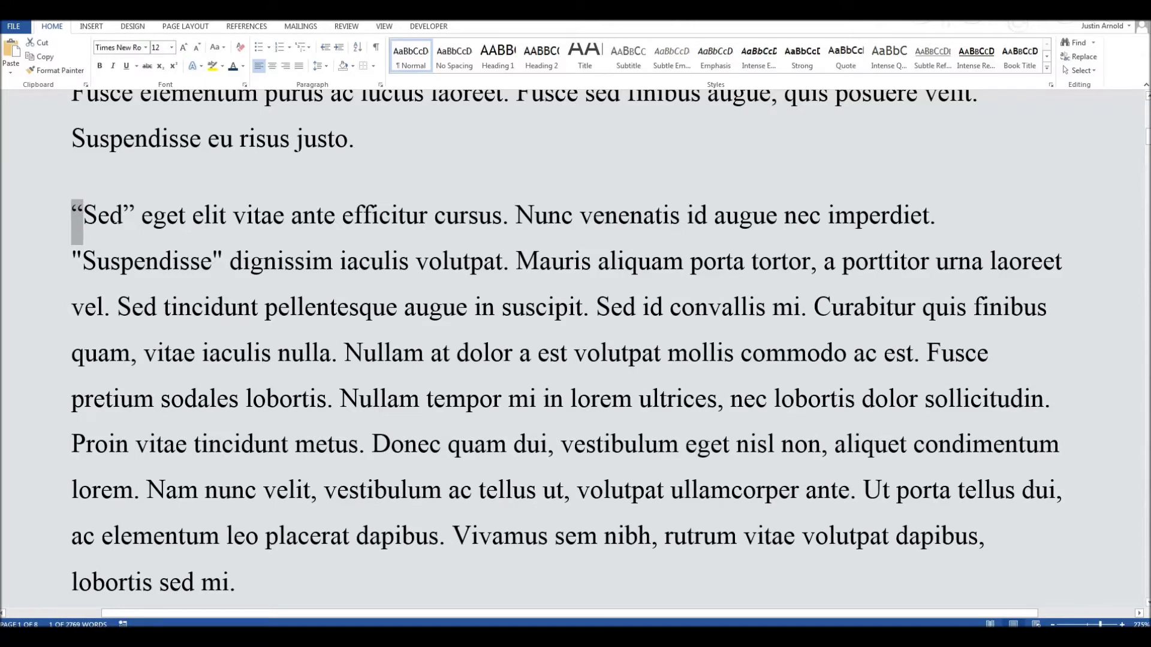
left_click(110, 214)
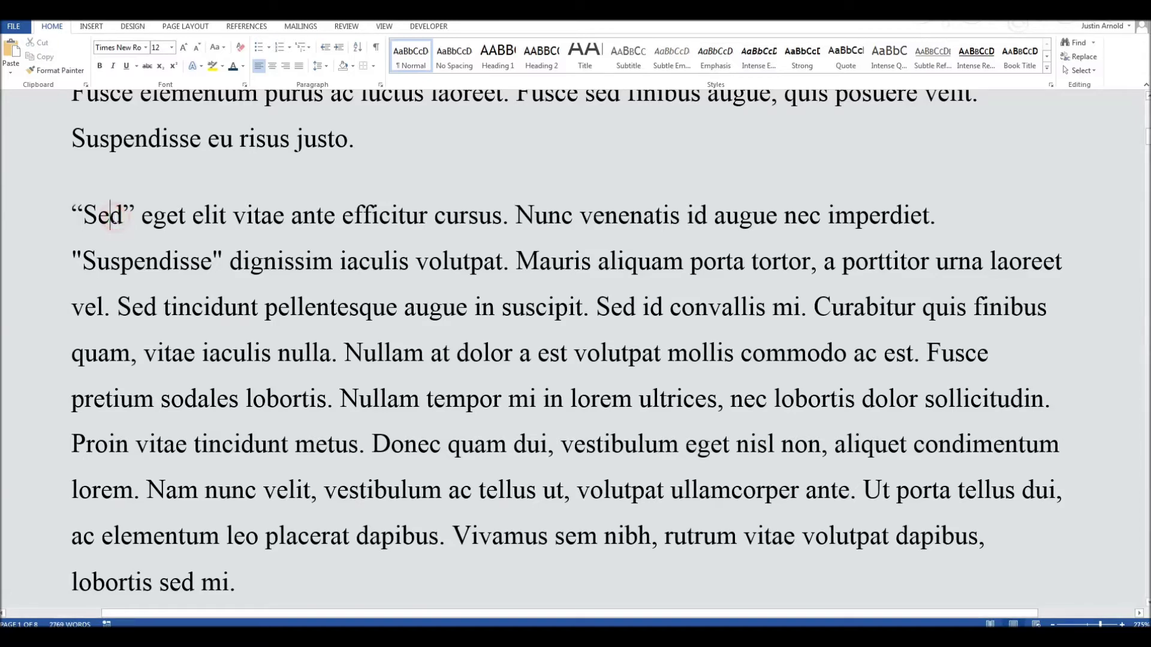
Replace all curly opening quotes with straight quotes, making one replacement before 'Sed'
key("ctrl+h")
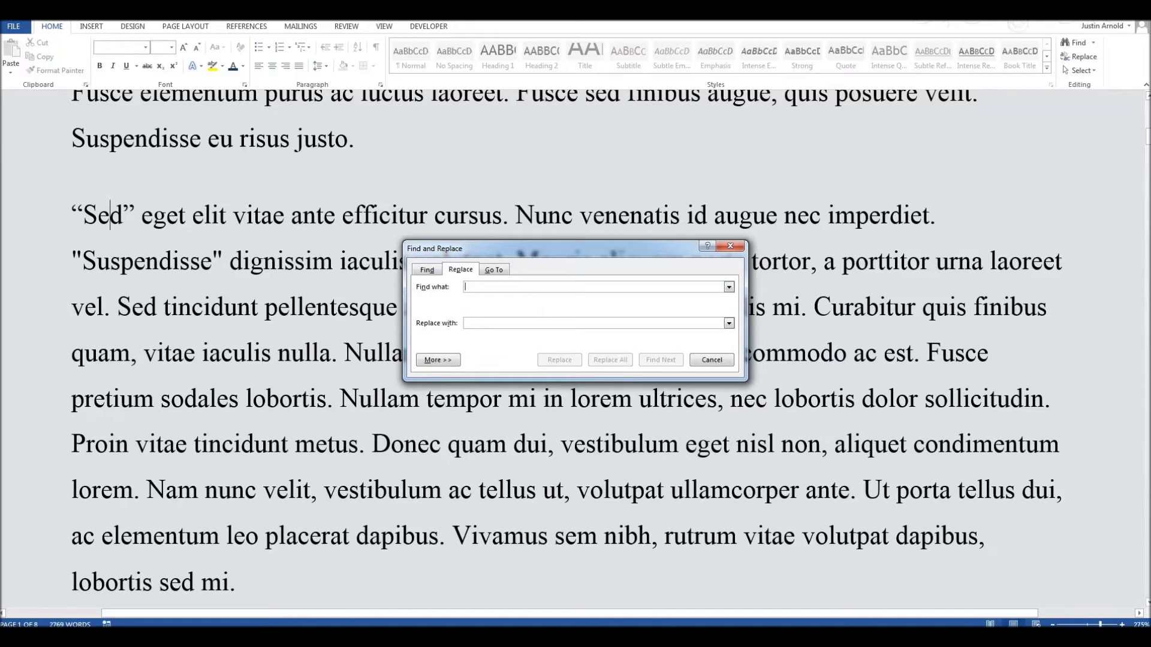
left_click(482, 287)
type("\"")
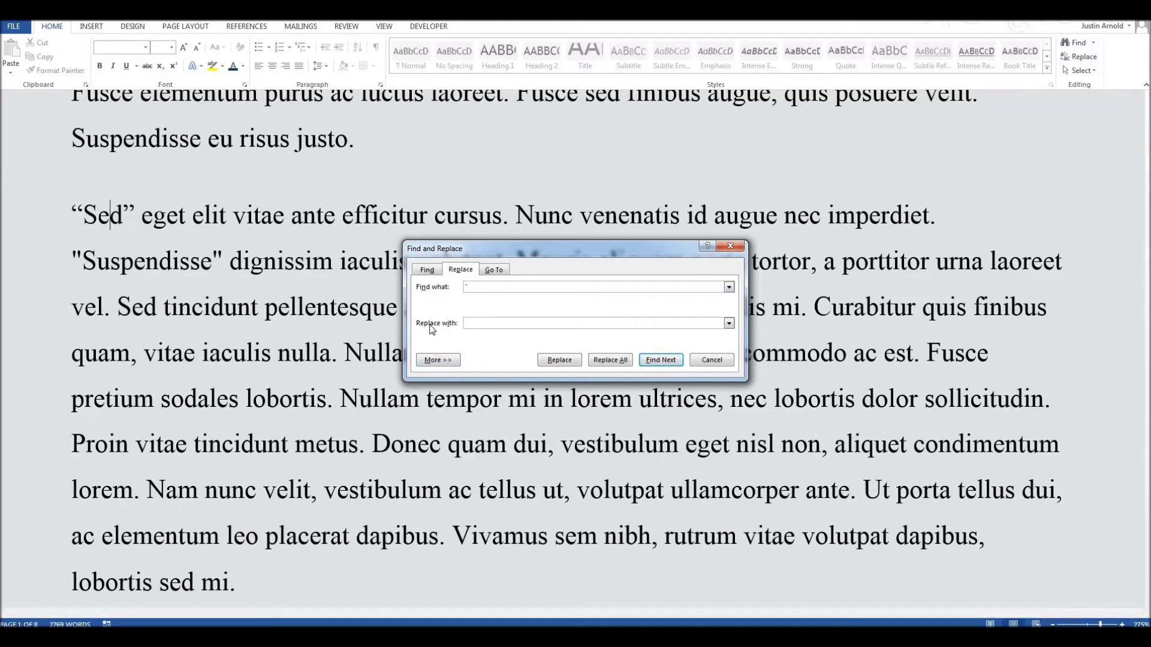
left_click(488, 323)
type("\"")
left_click(613, 362)
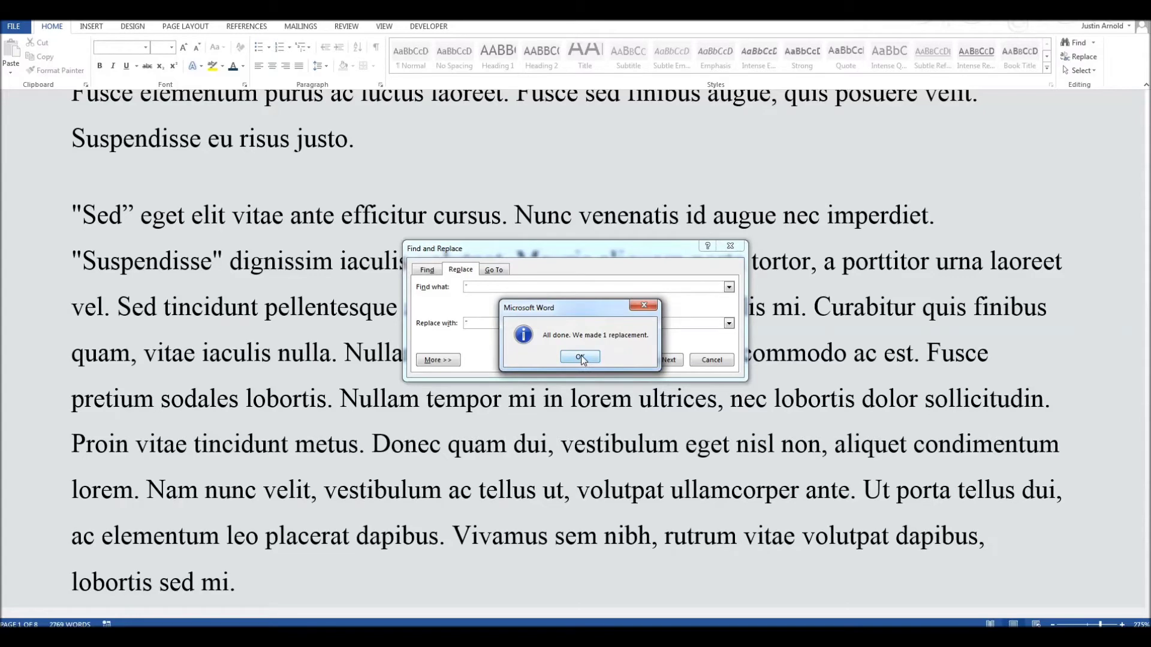
left_click(580, 358)
left_click(711, 360)
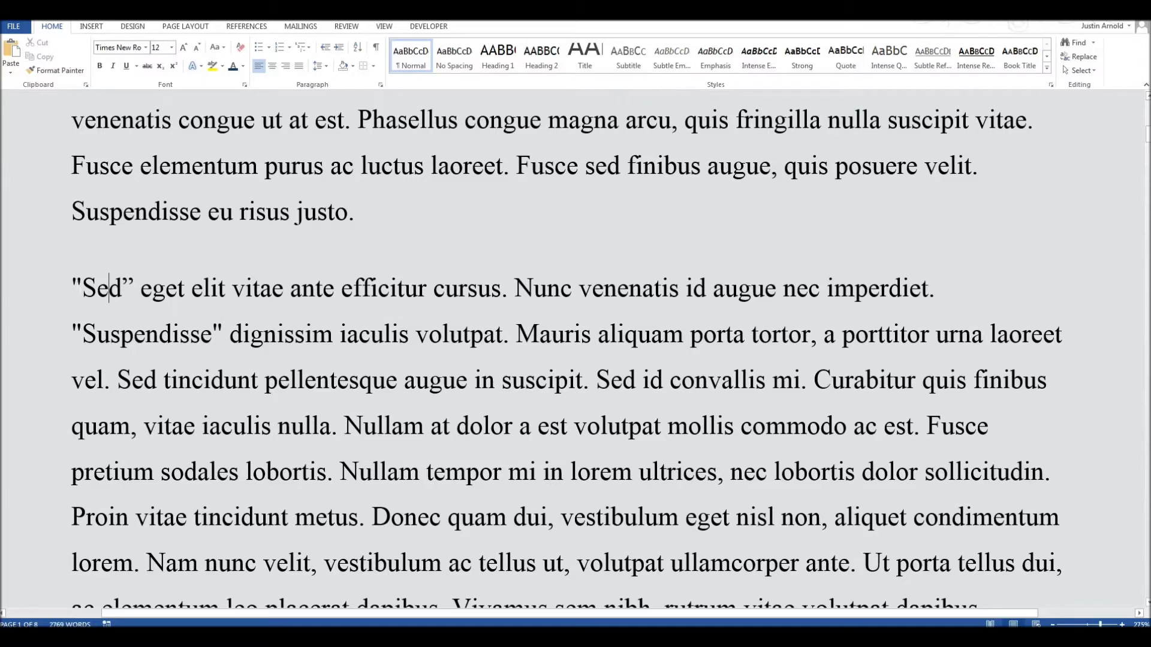
key("Right")
key("shift+Right")
left_click(151, 305)
left_click_drag(65, 289, 82, 289)
left_click_drag(65, 334, 76, 343)
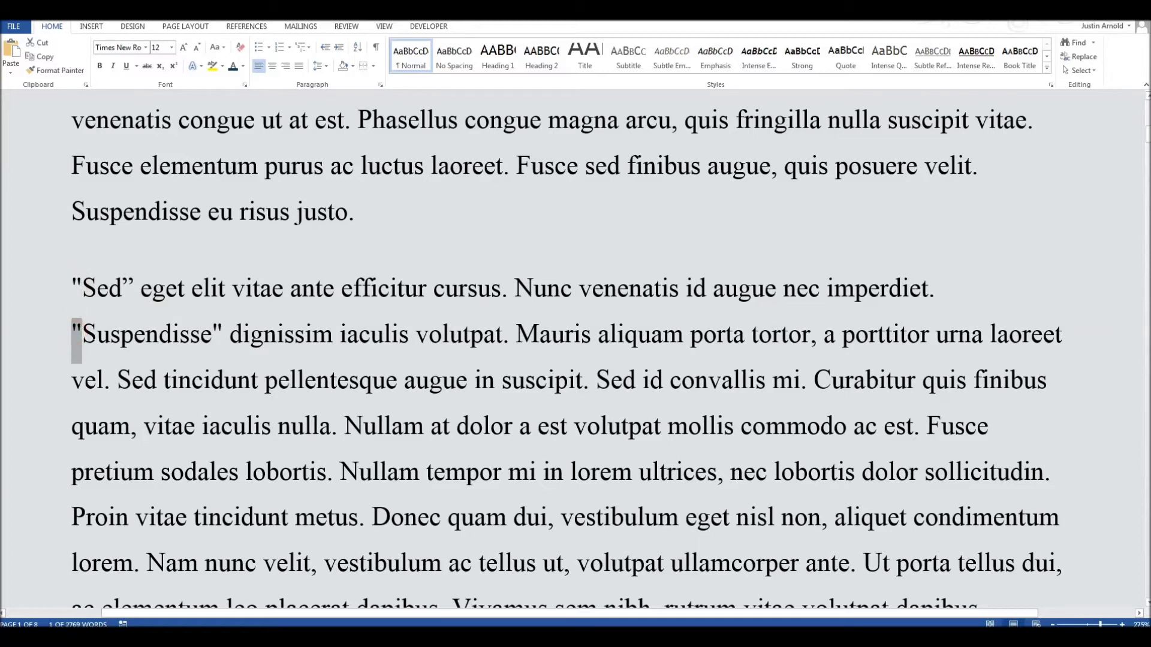
left_click_drag(212, 333, 223, 336)
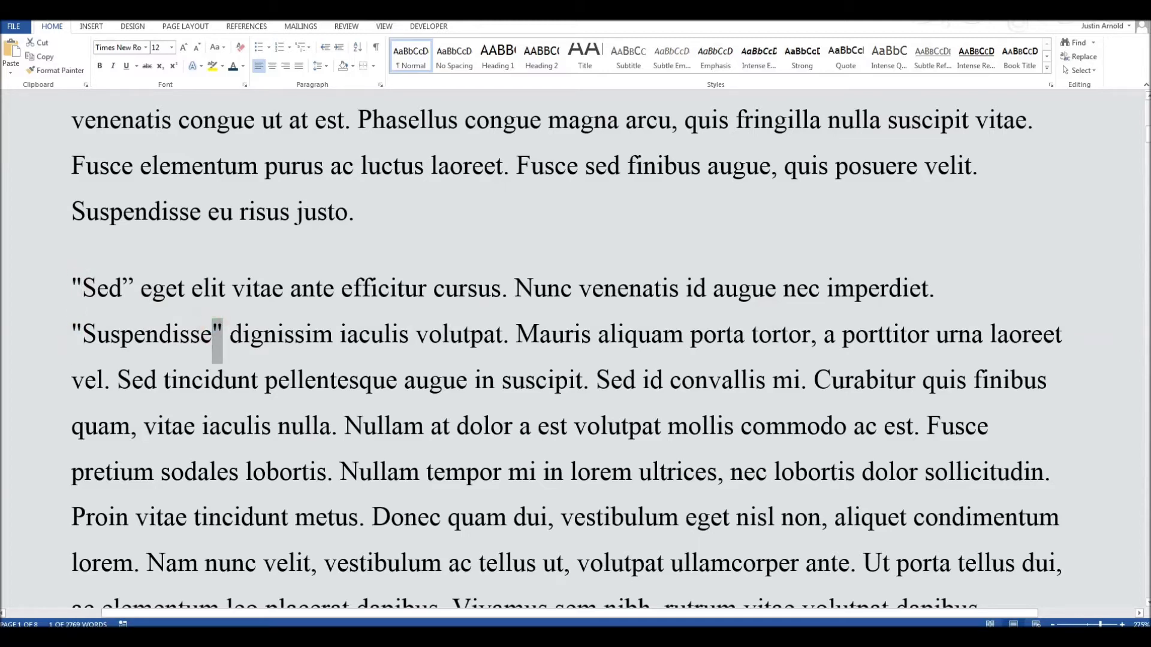
left_click_drag(65, 289, 133, 289)
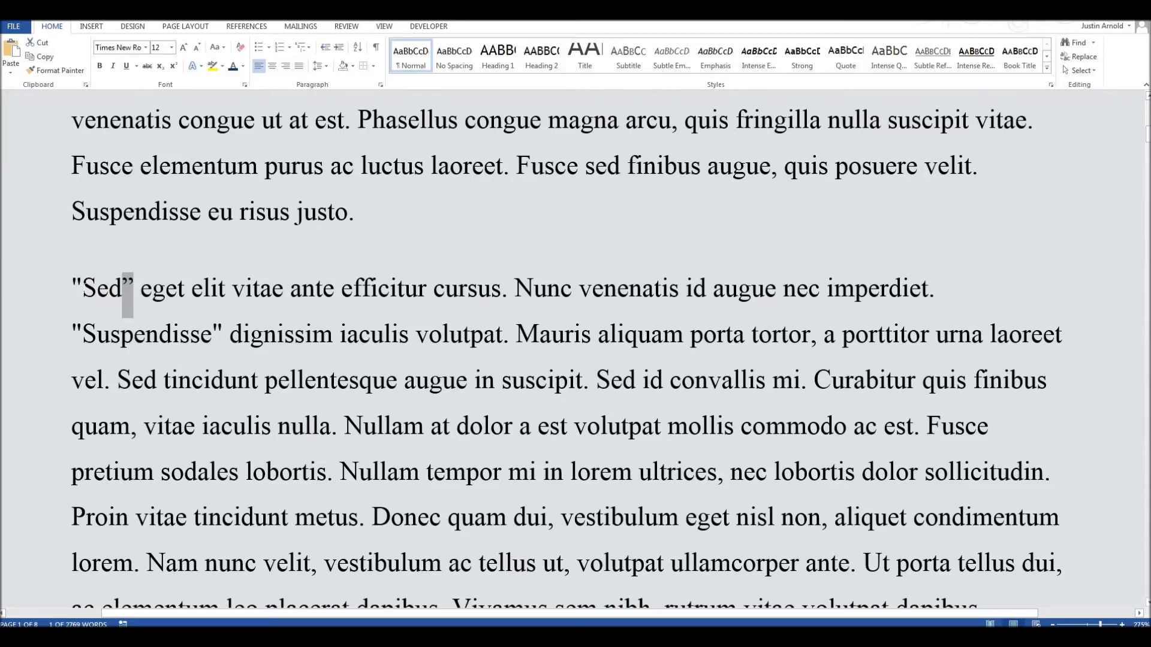
left_click_drag(84, 287, 72, 283)
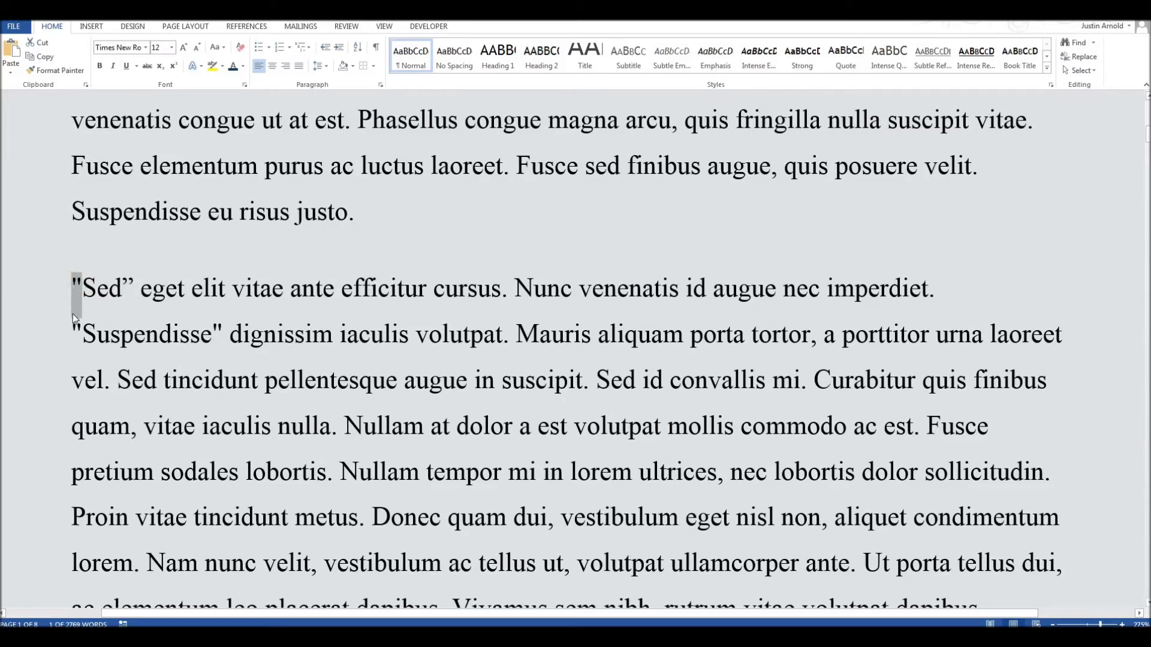
left_click_drag(122, 289, 133, 289)
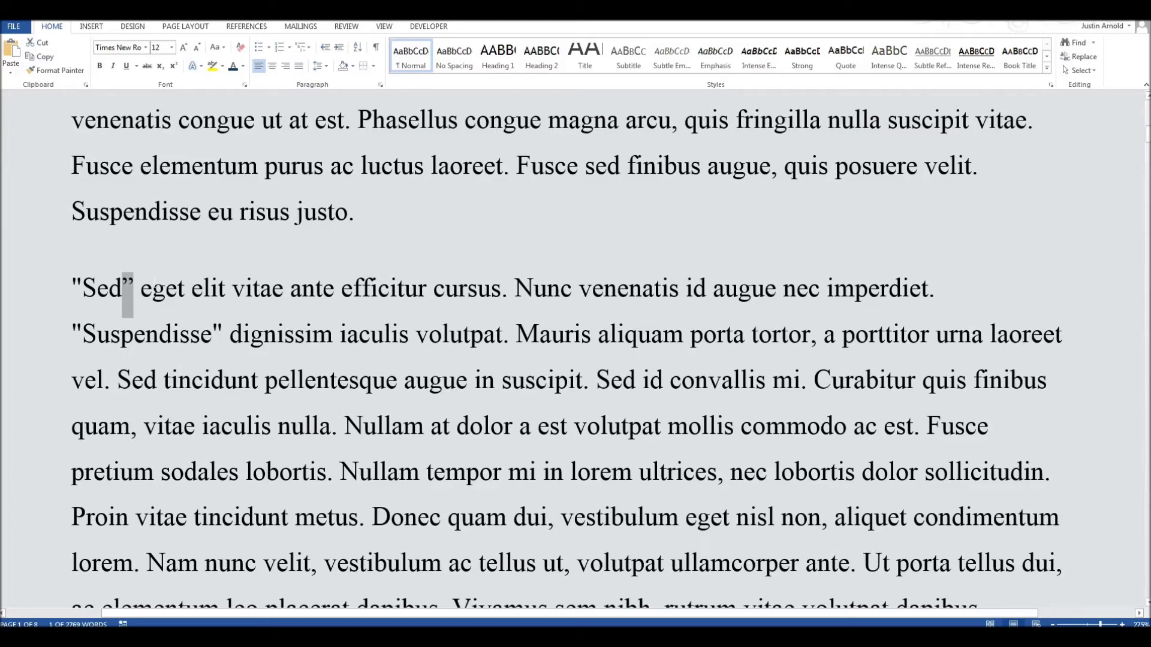
key("ctrl+h")
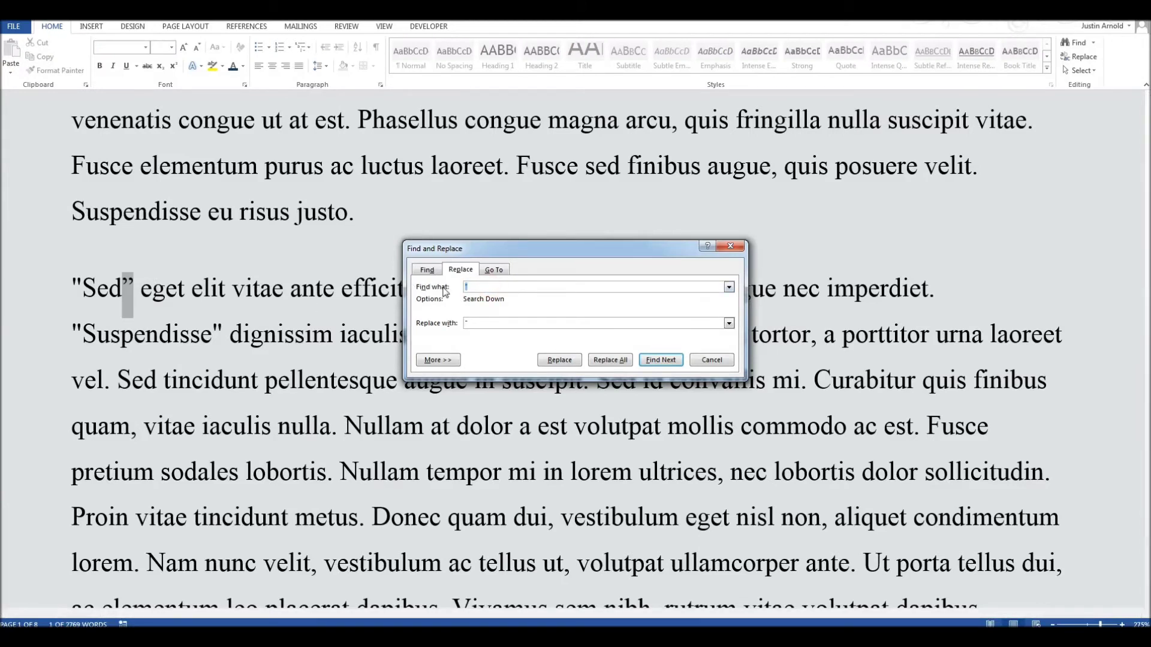
Replace the curly closing quote after 'Sed' with a straight quote using Replace All
key("End")
double_click(486, 322)
key("End")
left_click(610, 361)
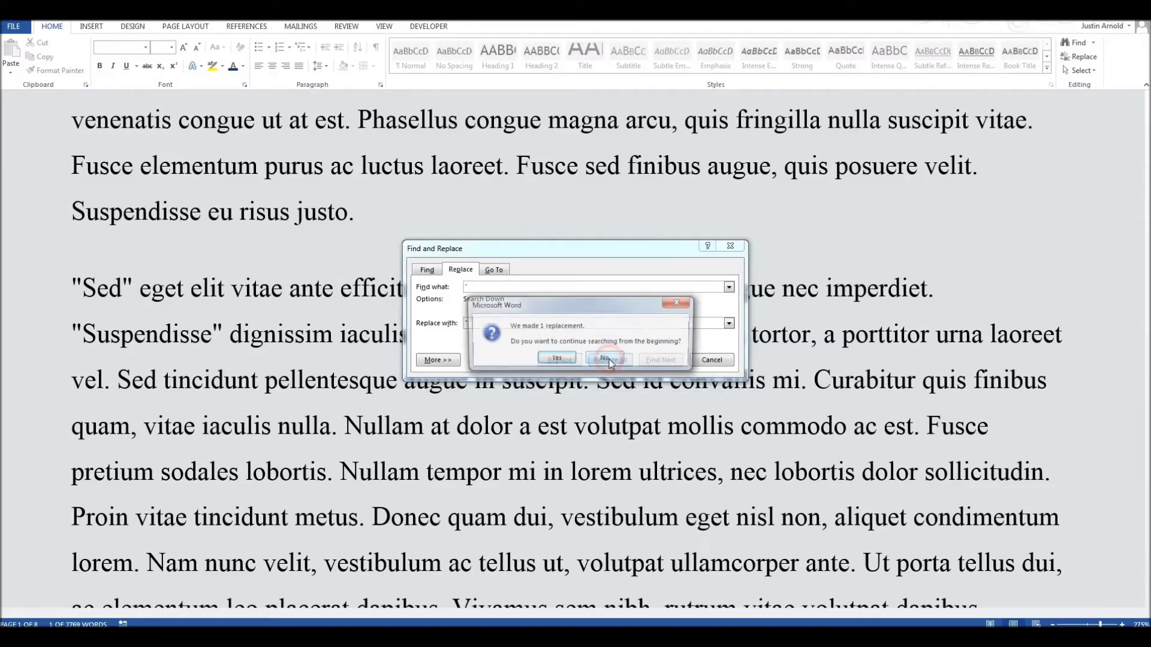
left_click(561, 359)
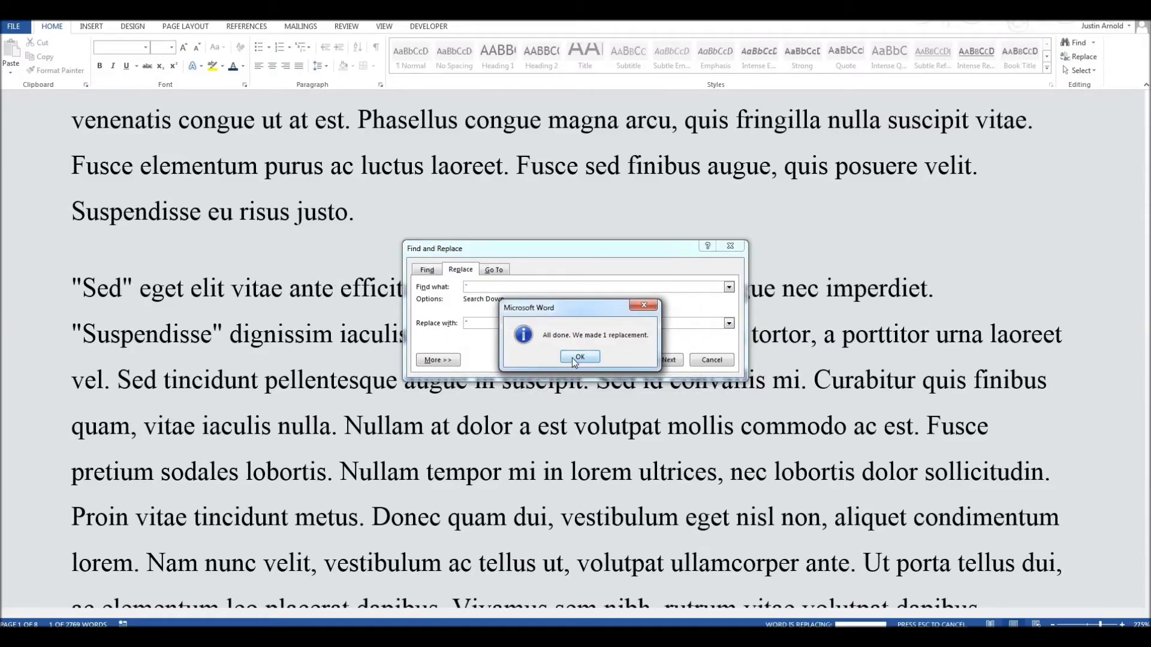
left_click(572, 358)
left_click(720, 361)
scroll(368, 343, "down", 2)
left_click(66, 284, "shift")
Type straight double quotes around 'elit' and select each to confirm they stay straight
left_click_drag(66, 284, 139, 288)
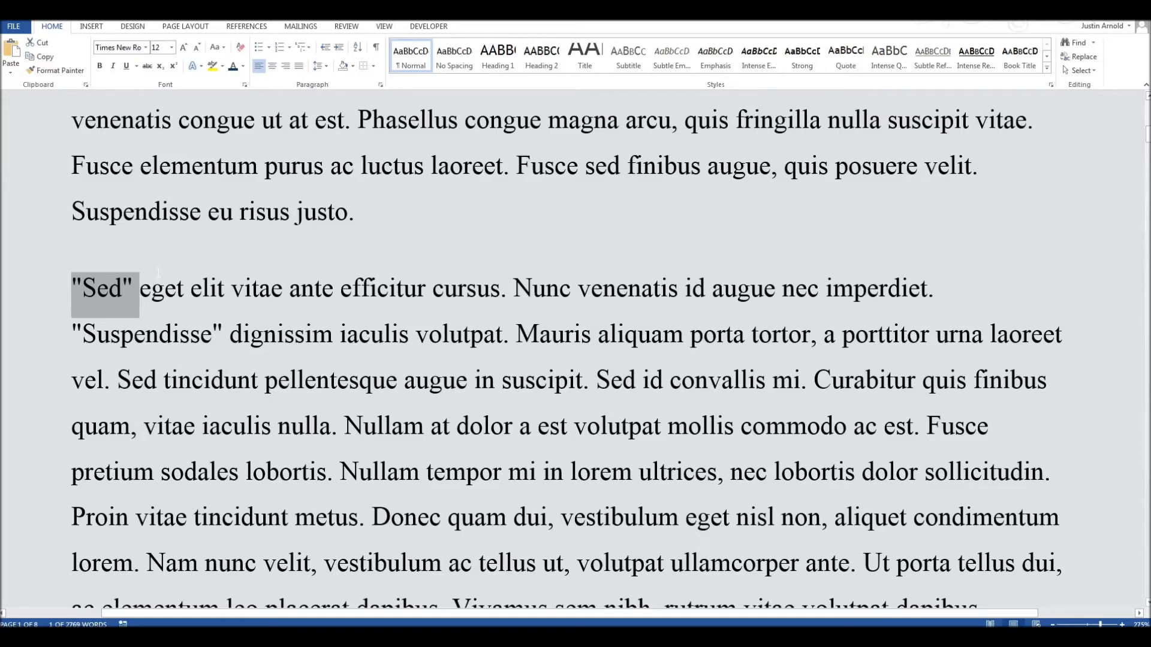
left_click(184, 288)
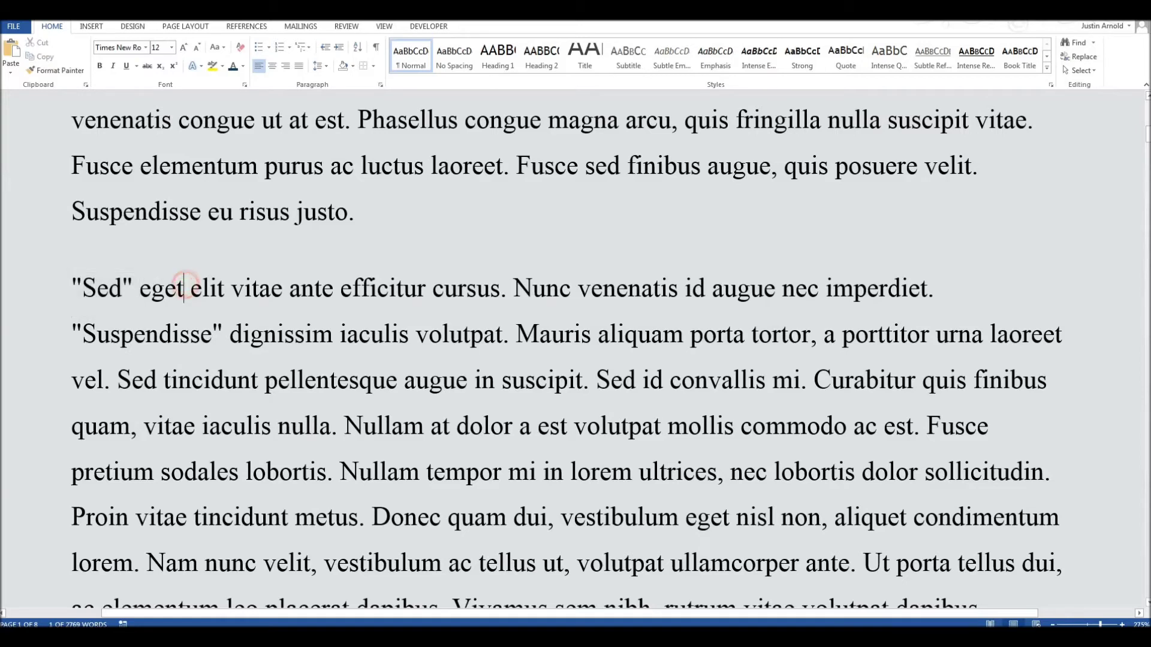
left_click(192, 288)
type("\"")
left_click(233, 289)
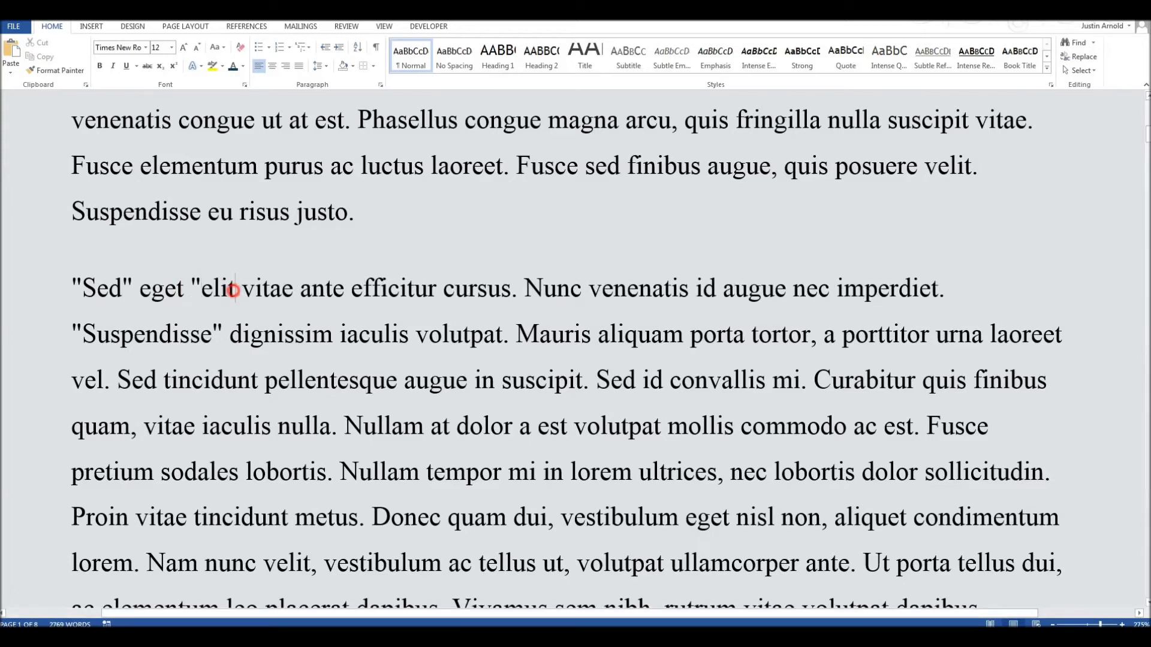
type("\"")
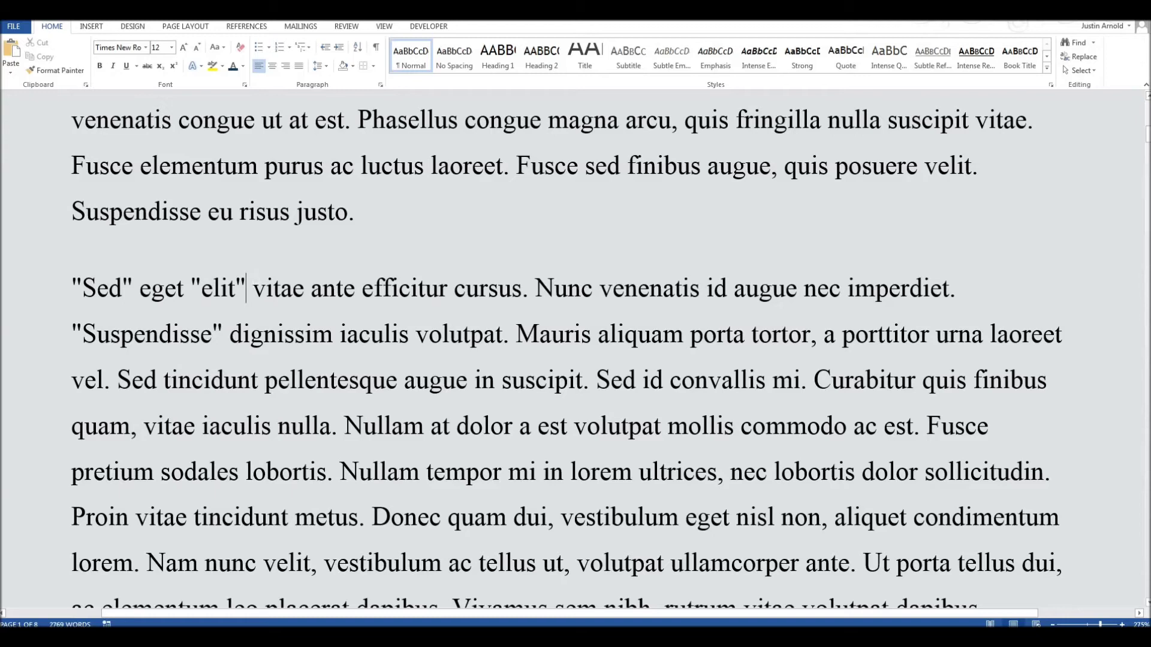
double_click(195, 283)
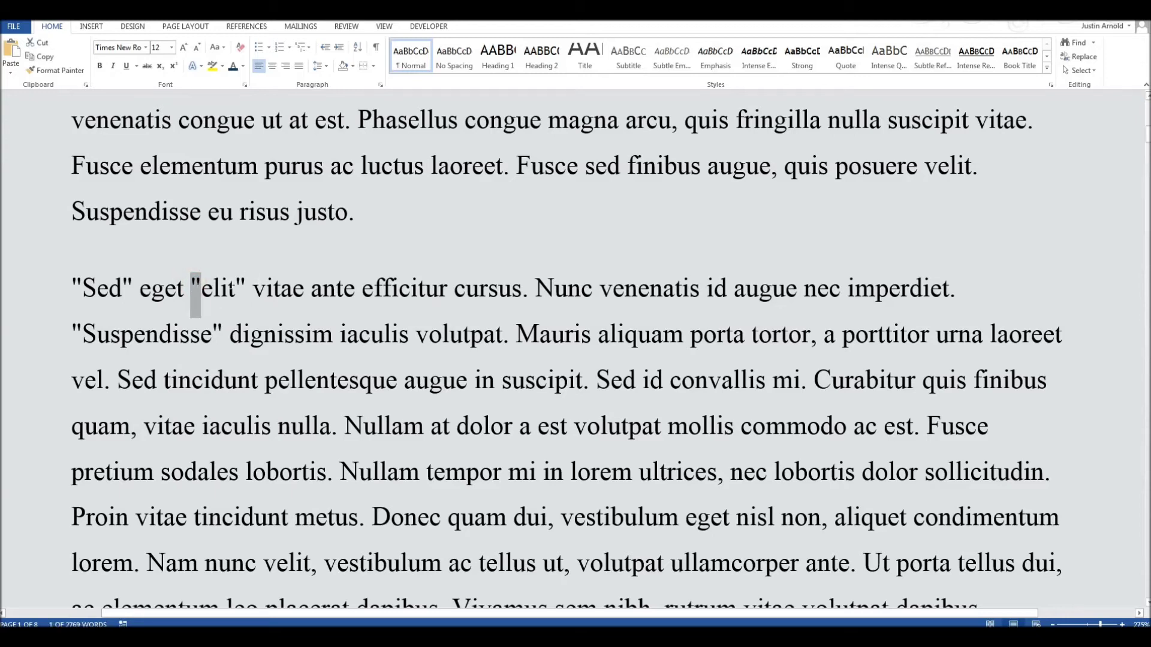
double_click(239, 283)
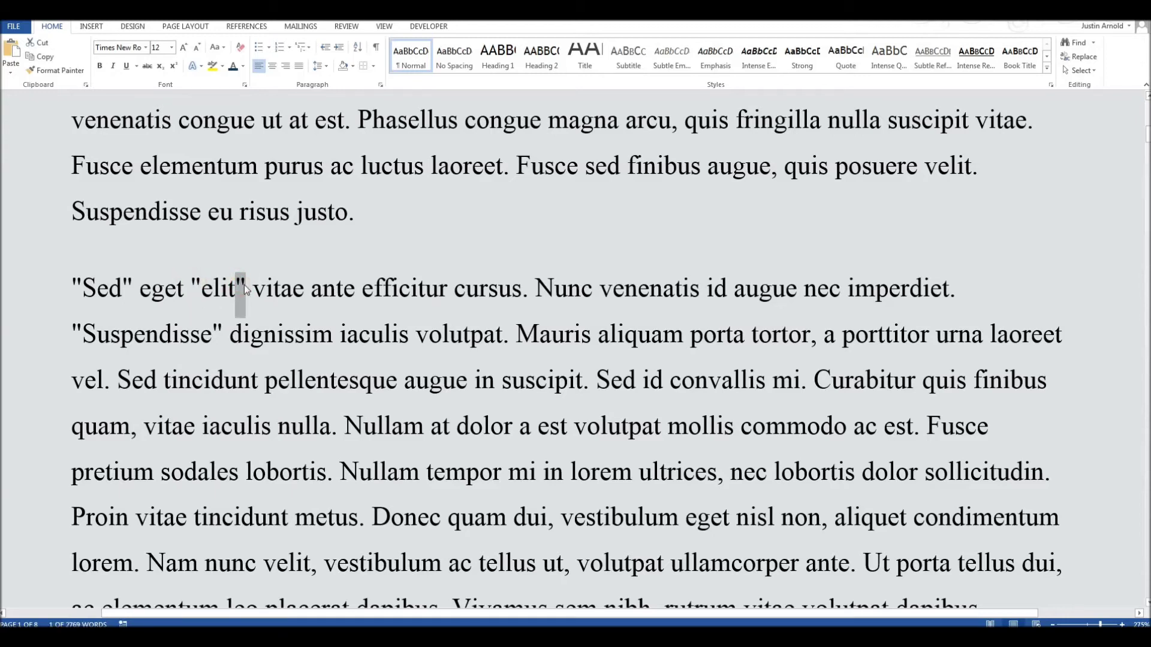
left_click(245, 289)
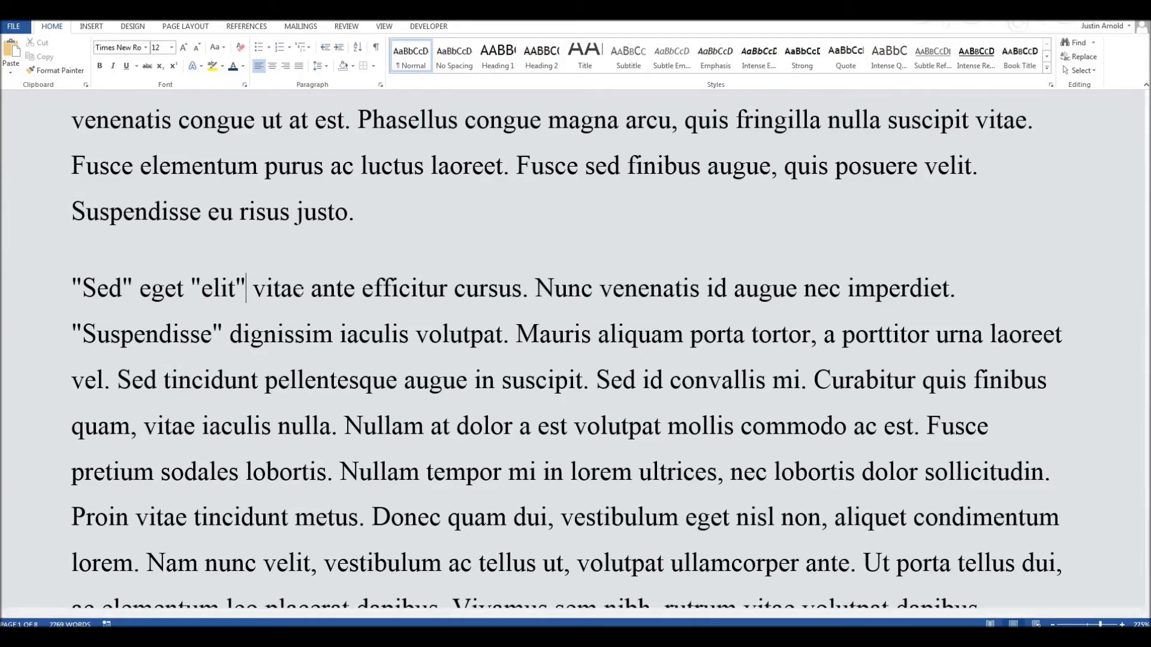
Insert an apostrophe into 'ante' to read ant'e and compare it with the quotes around 'Sed'
left_click(345, 290)
type("'")
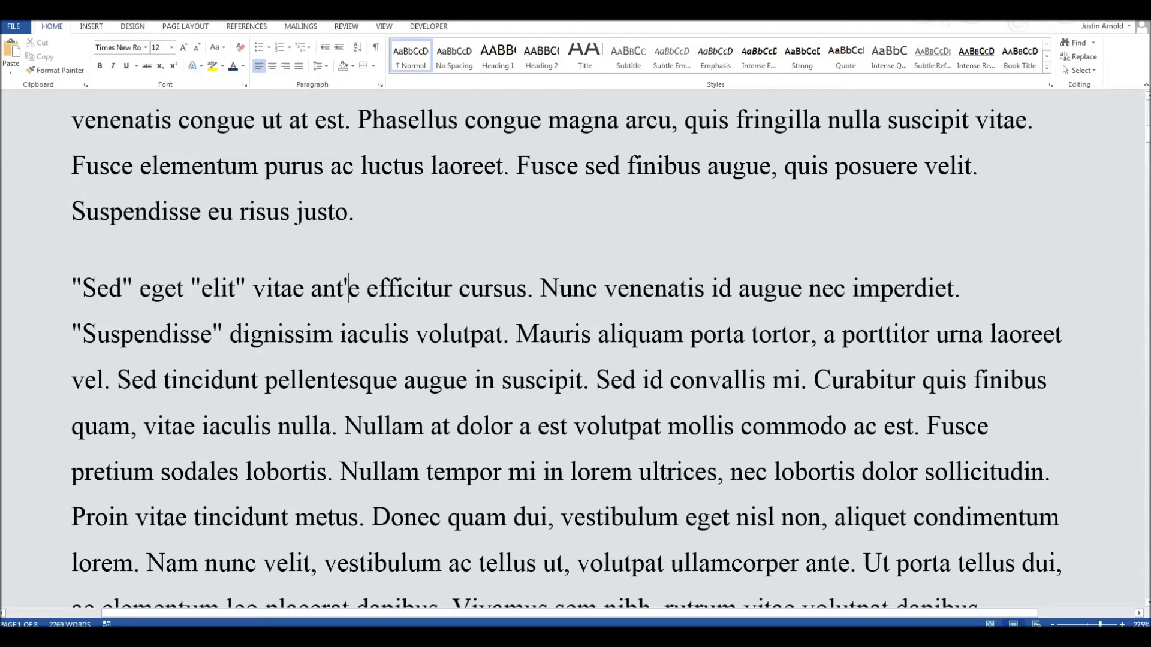
left_click_drag(72, 285, 80, 285)
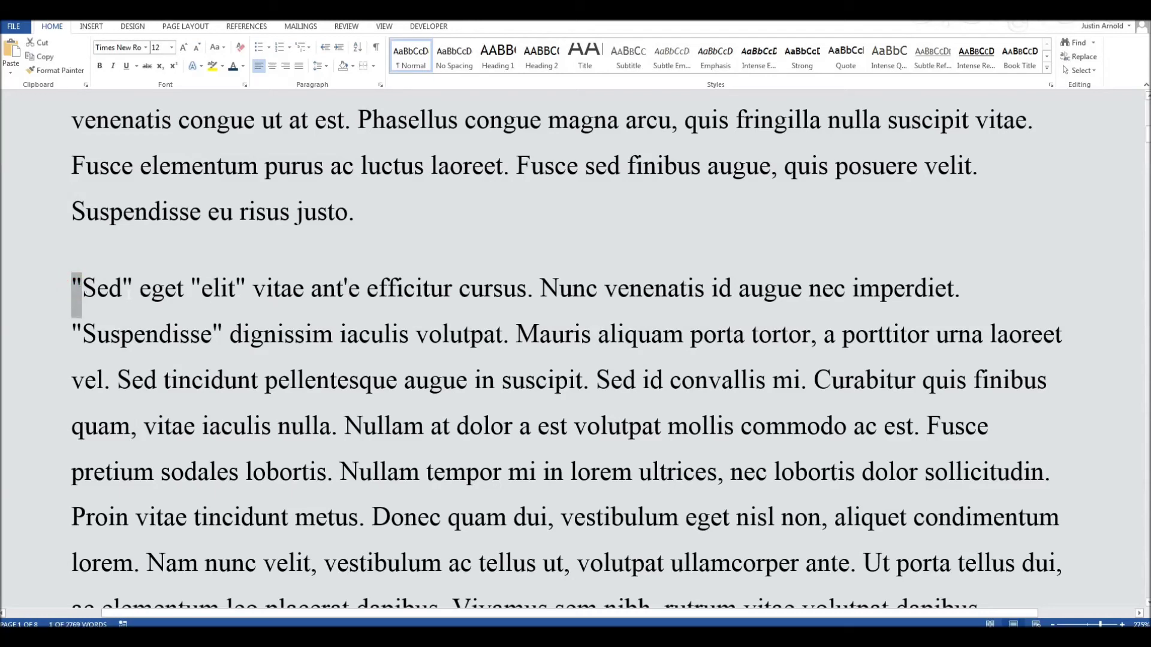
left_click_drag(123, 286, 132, 285)
left_click_drag(343, 286, 349, 285)
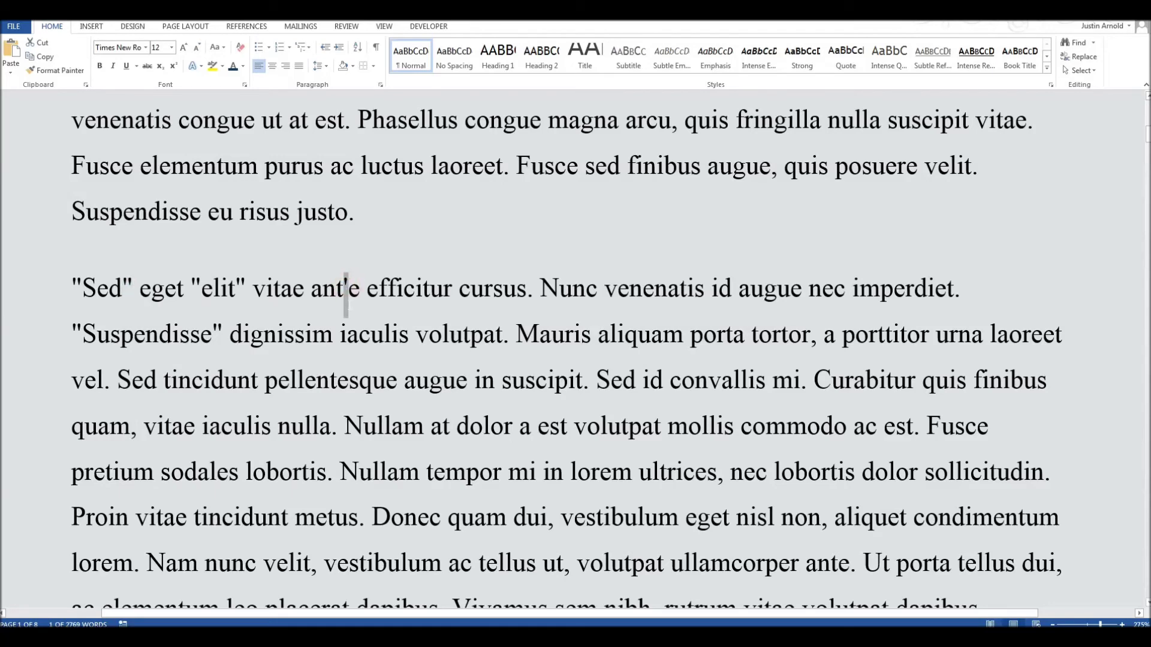
left_click(346, 306)
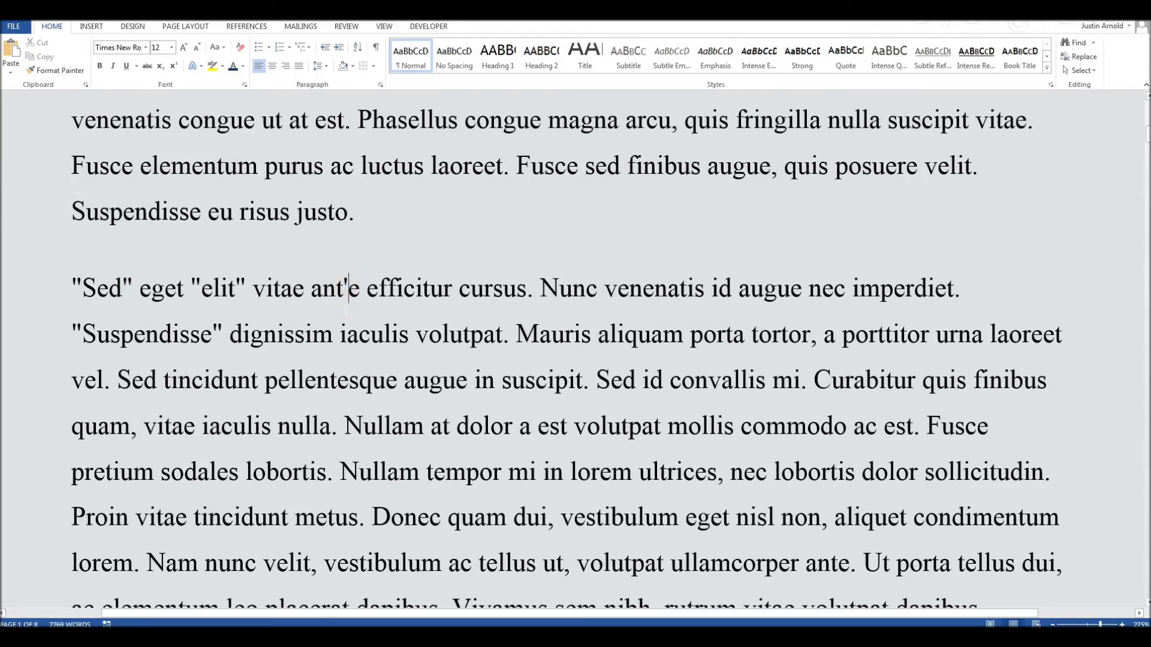